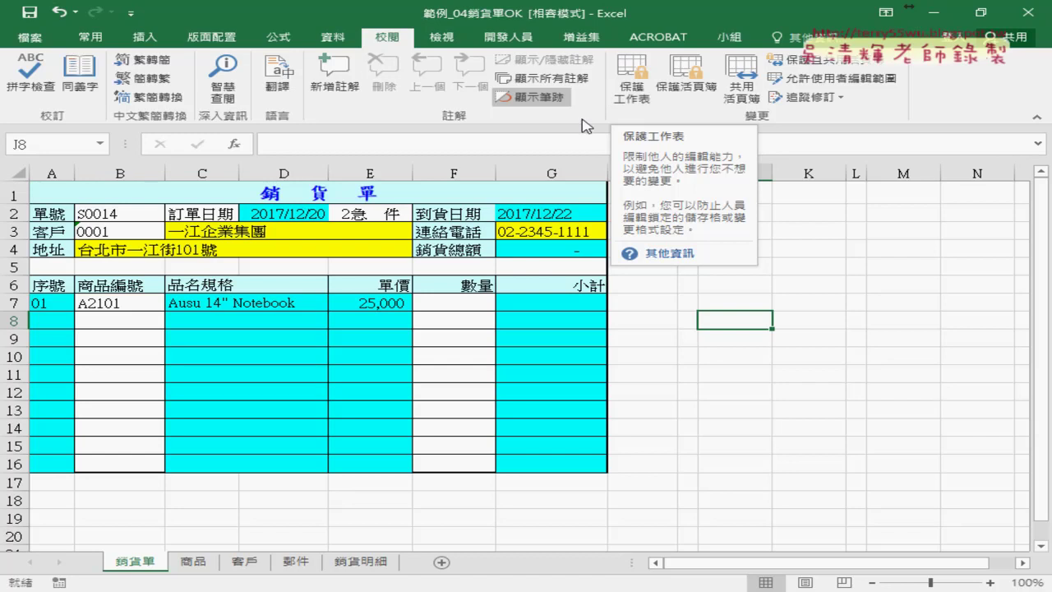
# Step: Annotate the order date D2 and its TODAY formula with the pen, then clear the marks
pyautogui.click(276, 212)
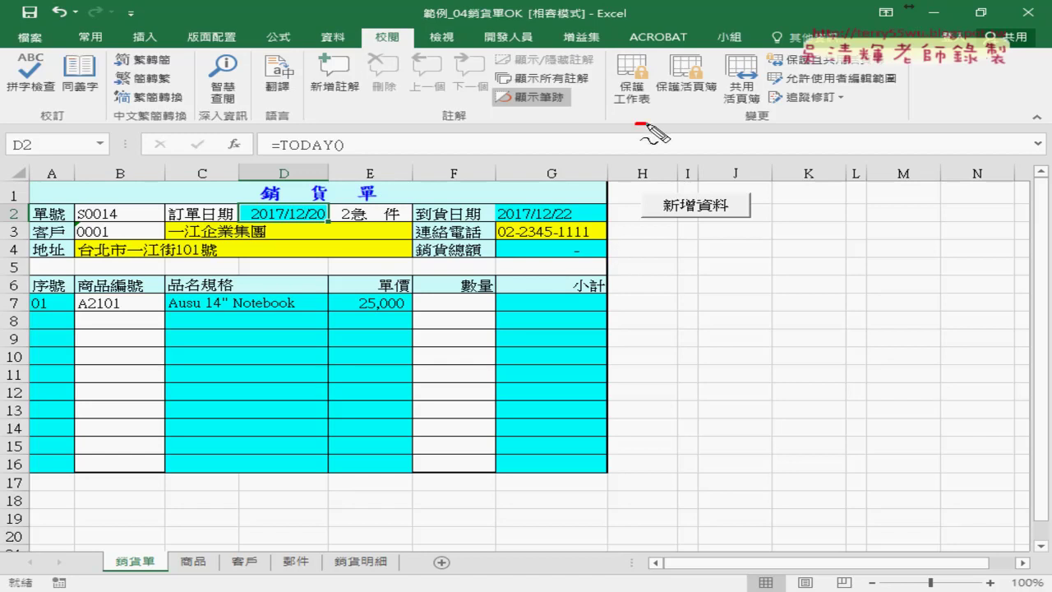
pyautogui.moveTo(650, 125); pyautogui.dragTo(648, 121)
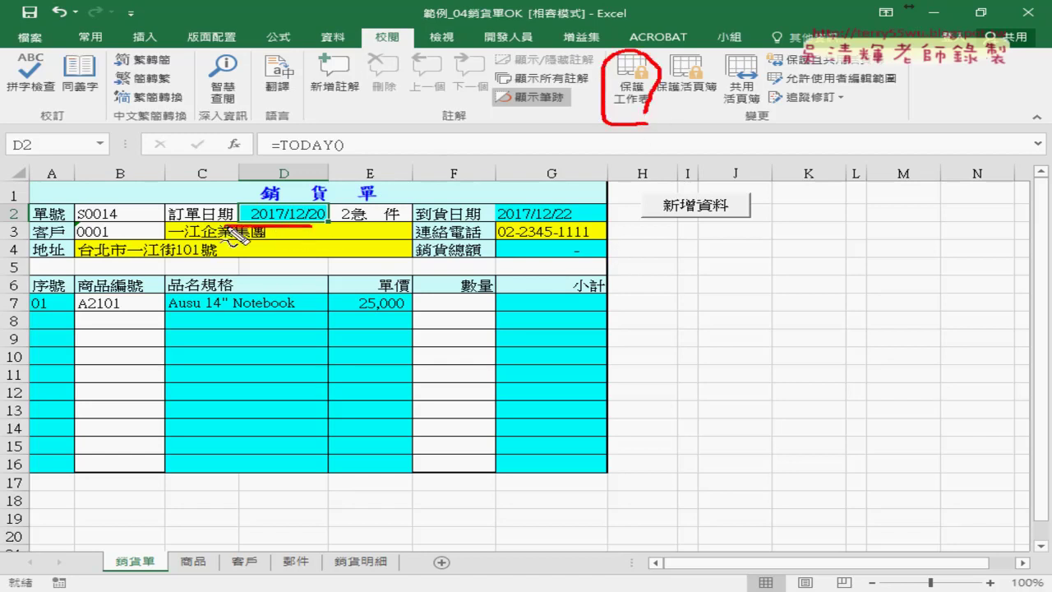
pyautogui.moveTo(230, 223); pyautogui.dragTo(300, 223)
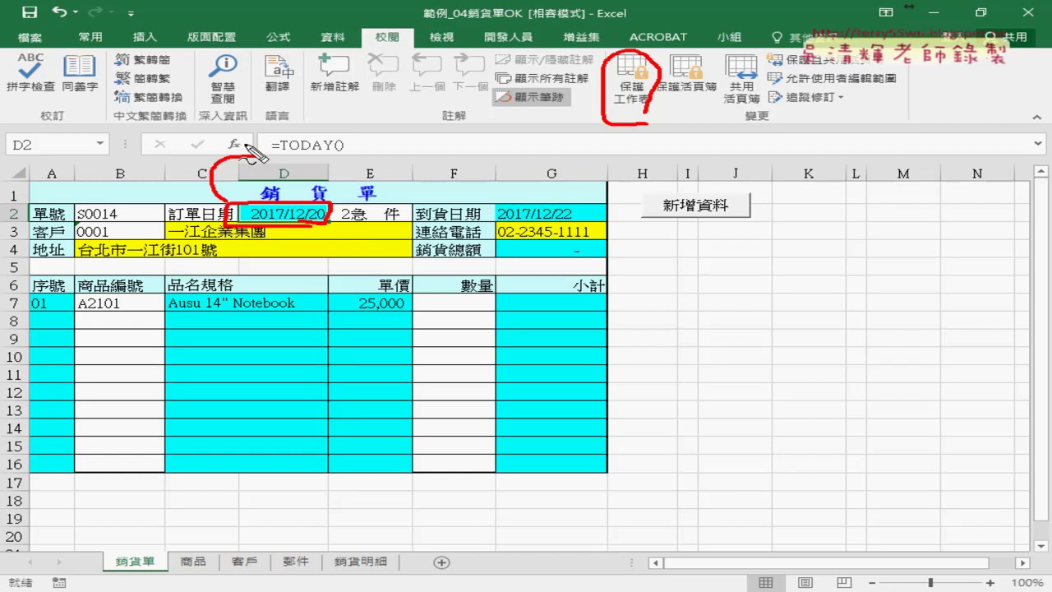
pyautogui.moveTo(245, 200)
pyautogui.mouseDown()
pyautogui.moveTo(263, 148)
pyautogui.moveTo(345, 157)
pyautogui.mouseUp()
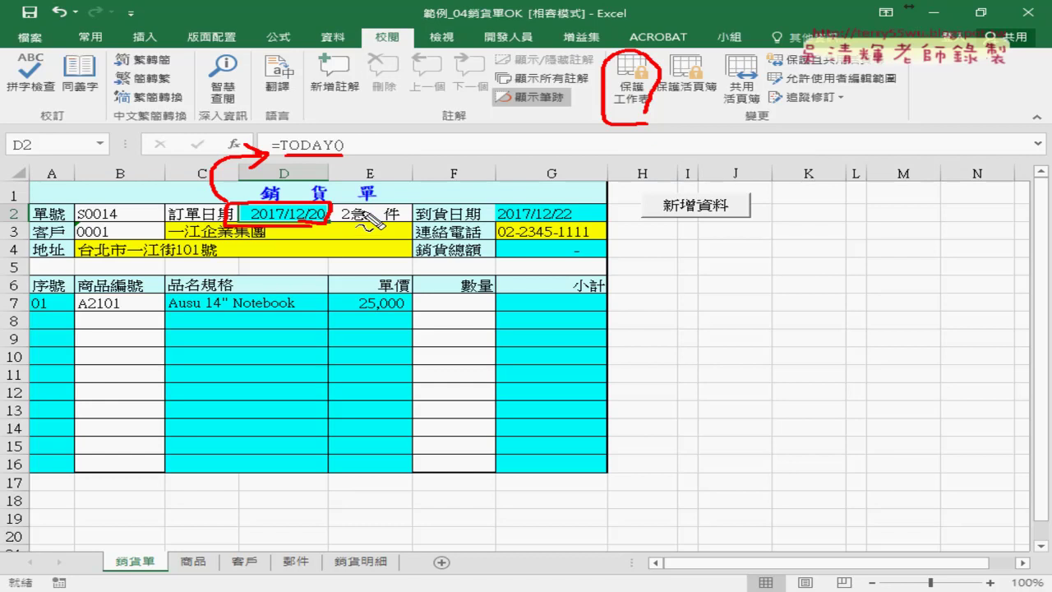
pyautogui.press('Escape')
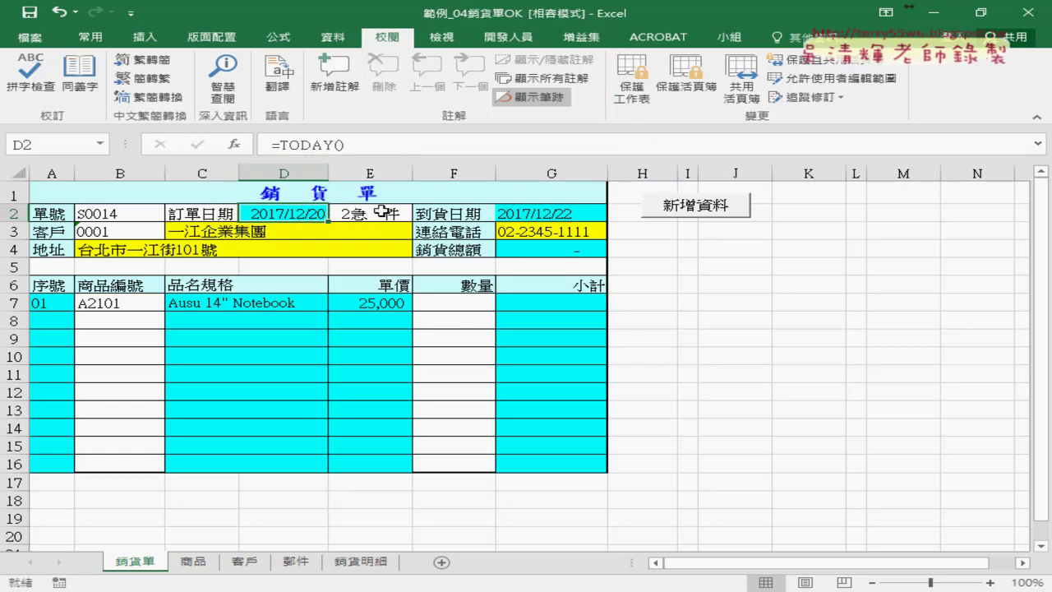
# Step: Check E2's shipping-type dropdown list, keeping 2急 件 selected
pyautogui.click(381, 212)
pyautogui.click(422, 214)
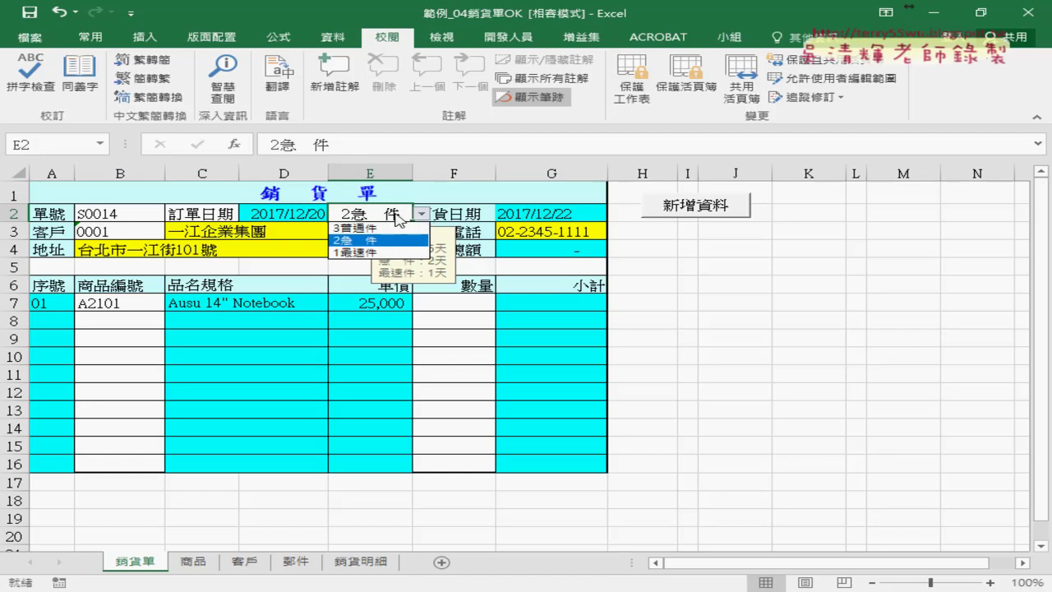
pyautogui.click(390, 213)
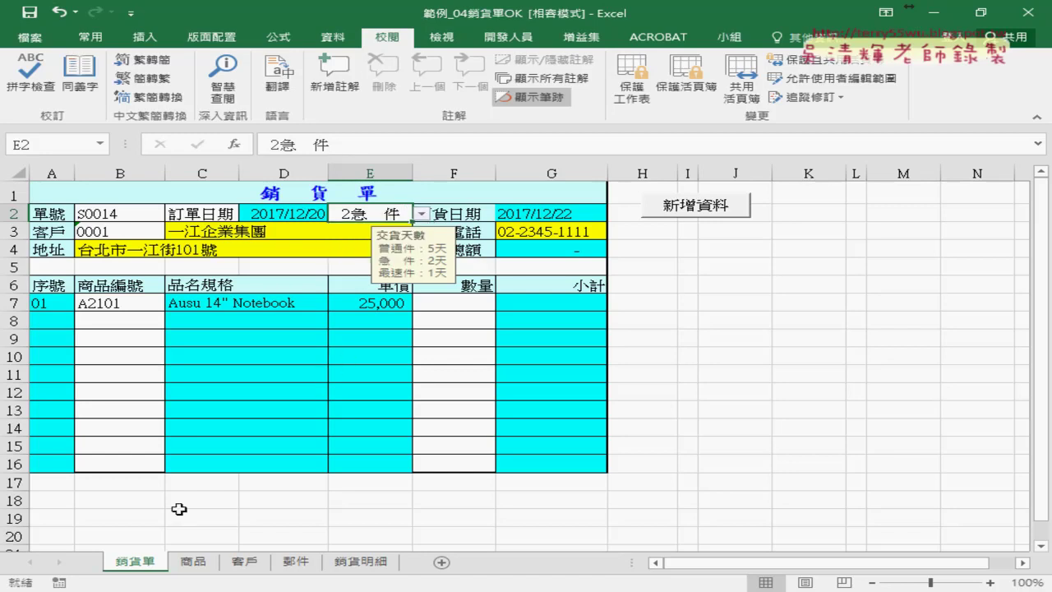
# Step: On the 郵件 sheet, select the 性質 and 天數 columns, ending on A1:A4
pyautogui.click(300, 566)
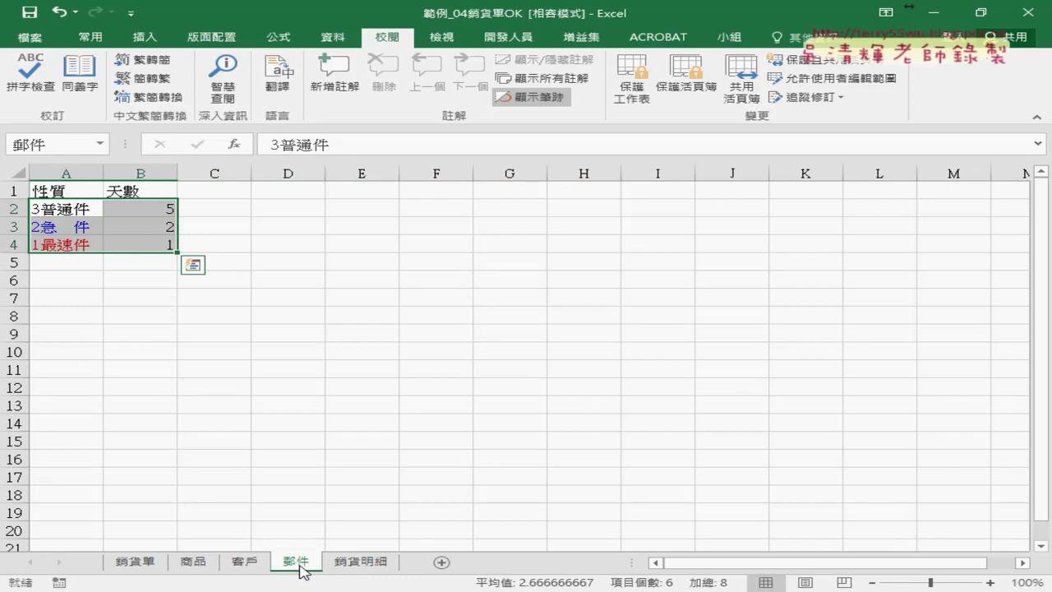
pyautogui.moveTo(69, 194); pyautogui.dragTo(71, 241)
pyautogui.moveTo(128, 191); pyautogui.dragTo(154, 242)
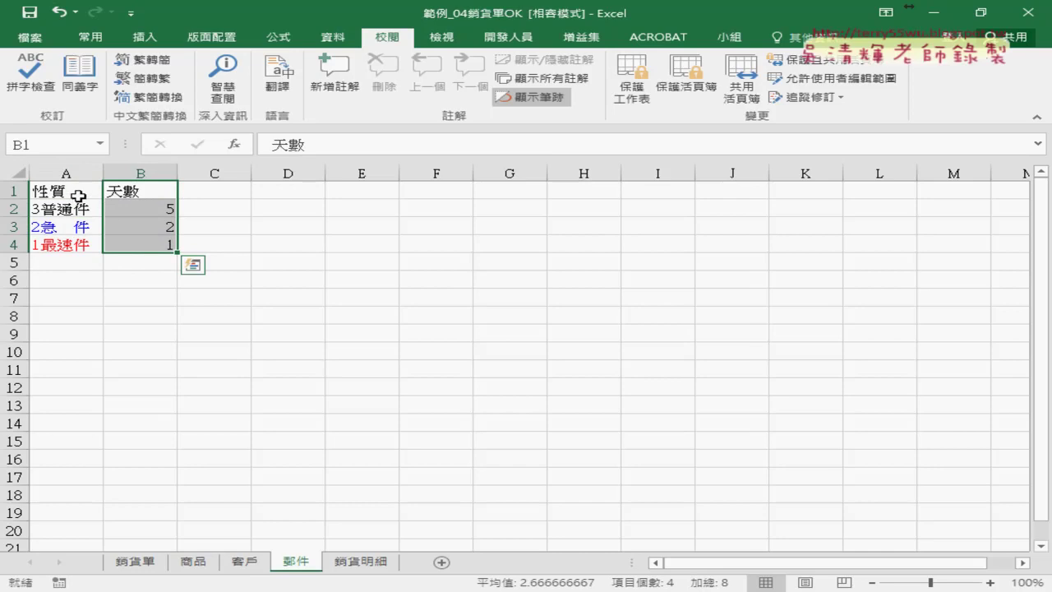
pyautogui.moveTo(78, 195)
pyautogui.mouseDown()
pyautogui.moveTo(84, 225)
pyautogui.moveTo(76, 243)
pyautogui.mouseUp()
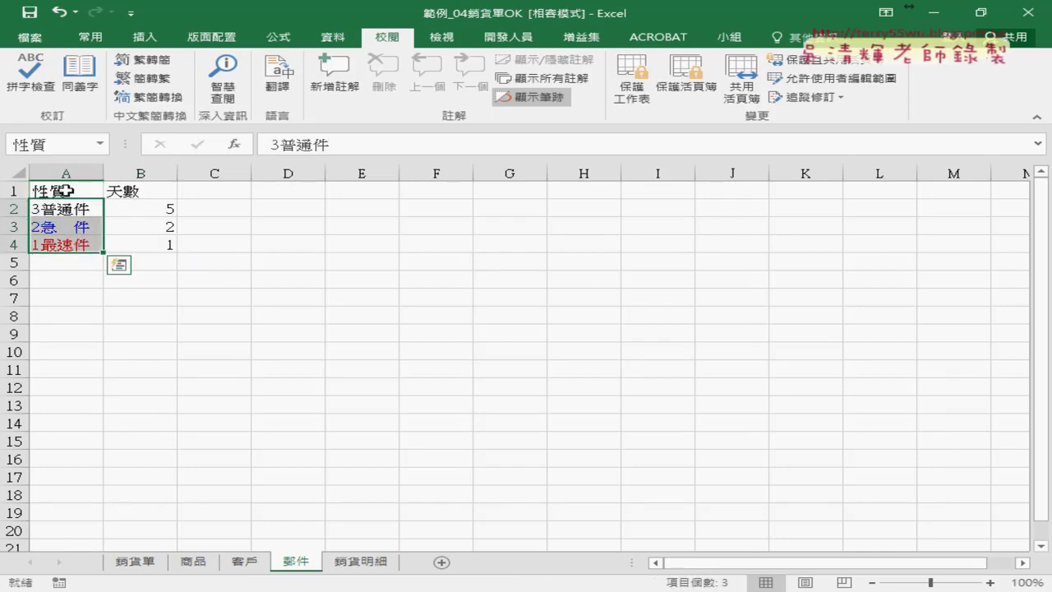
pyautogui.moveTo(66, 209); pyautogui.dragTo(65, 244)
pyautogui.moveTo(72, 191); pyautogui.dragTo(80, 240)
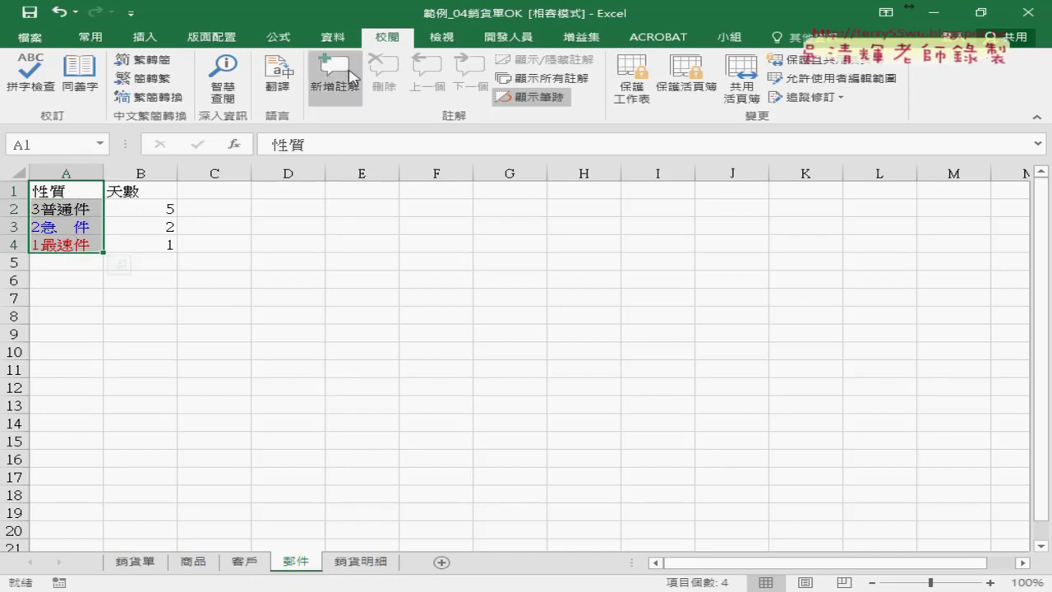
# Step: Open Create from Selection for the table, cancel it without naming, and return to 銷貨單
pyautogui.click(277, 39)
pyautogui.click(515, 98)
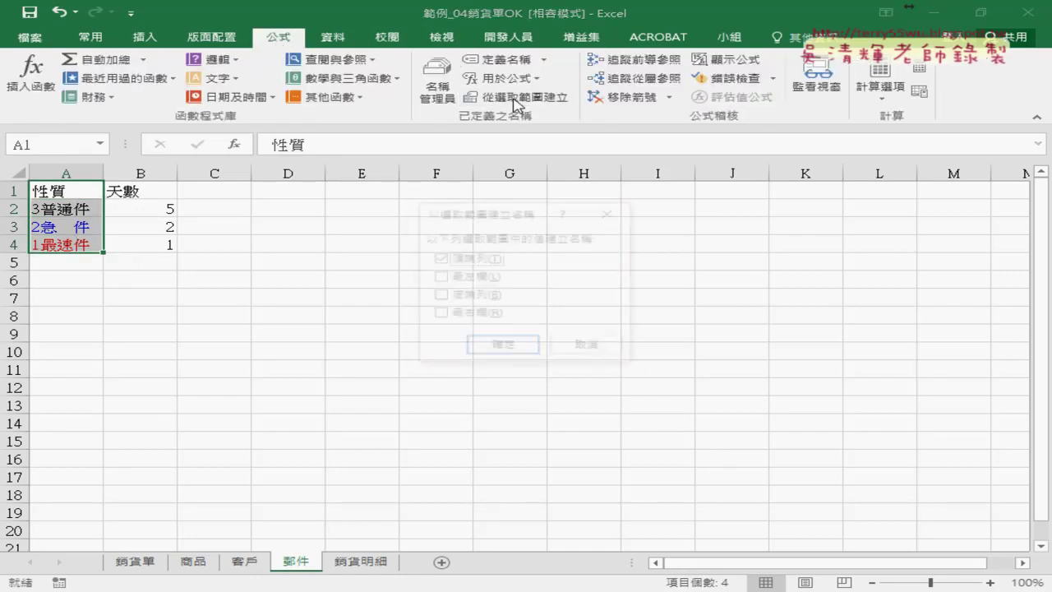
pyautogui.moveTo(485, 222); pyautogui.dragTo(178, 186)
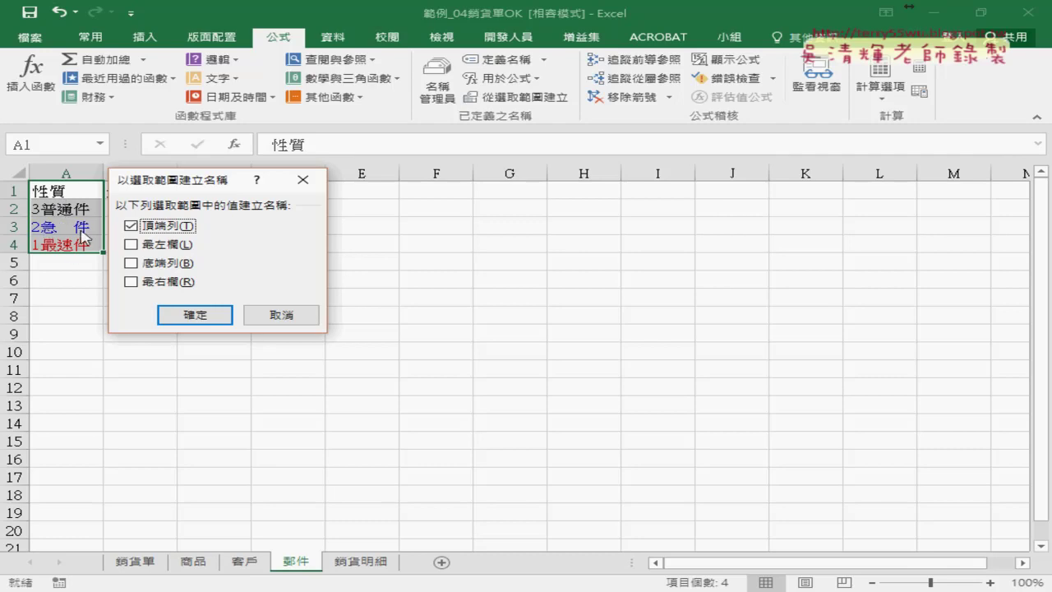
pyautogui.click(286, 315)
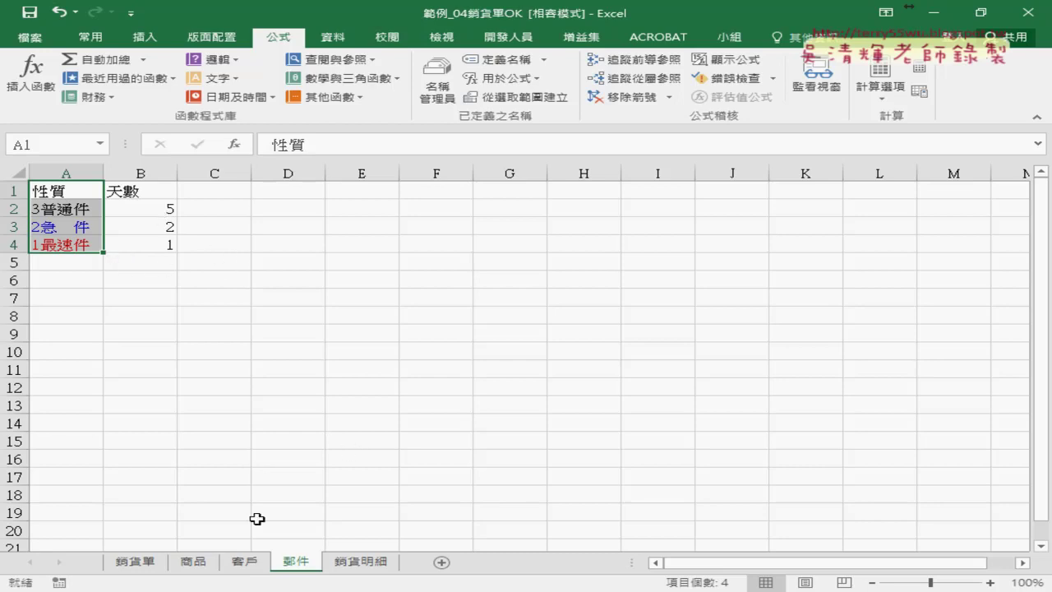
pyautogui.click(136, 562)
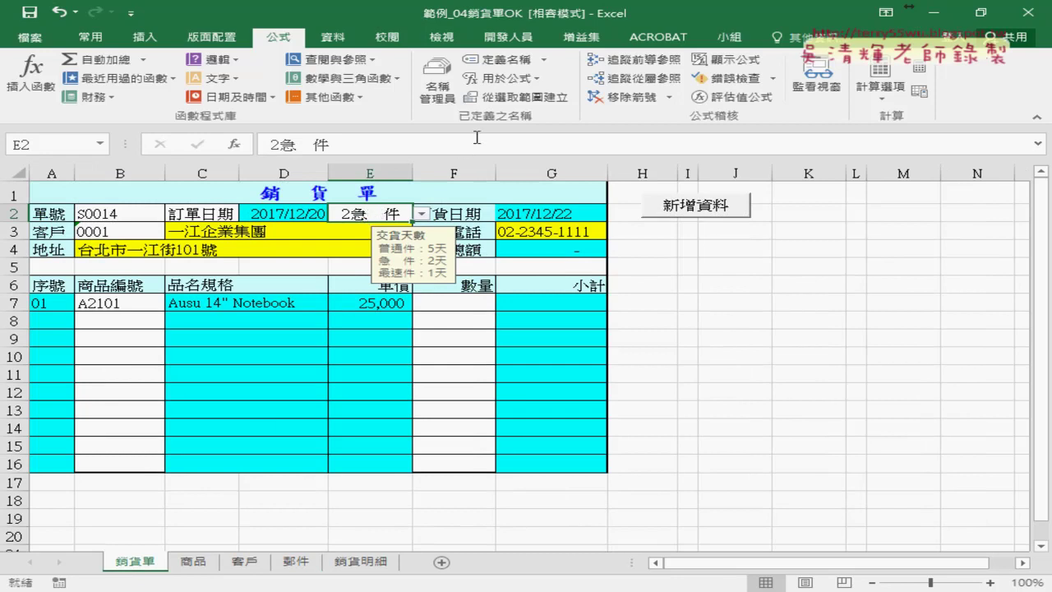
# Step: Open E2's Data Validation and switch Allow to Any value and back to List
pyautogui.click(350, 46)
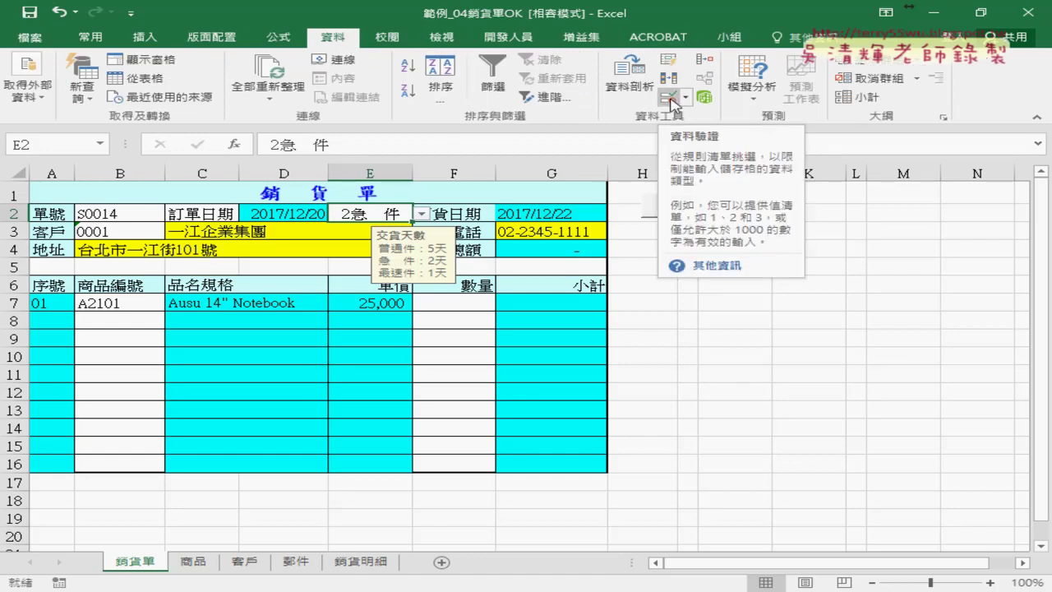
pyautogui.click(670, 99)
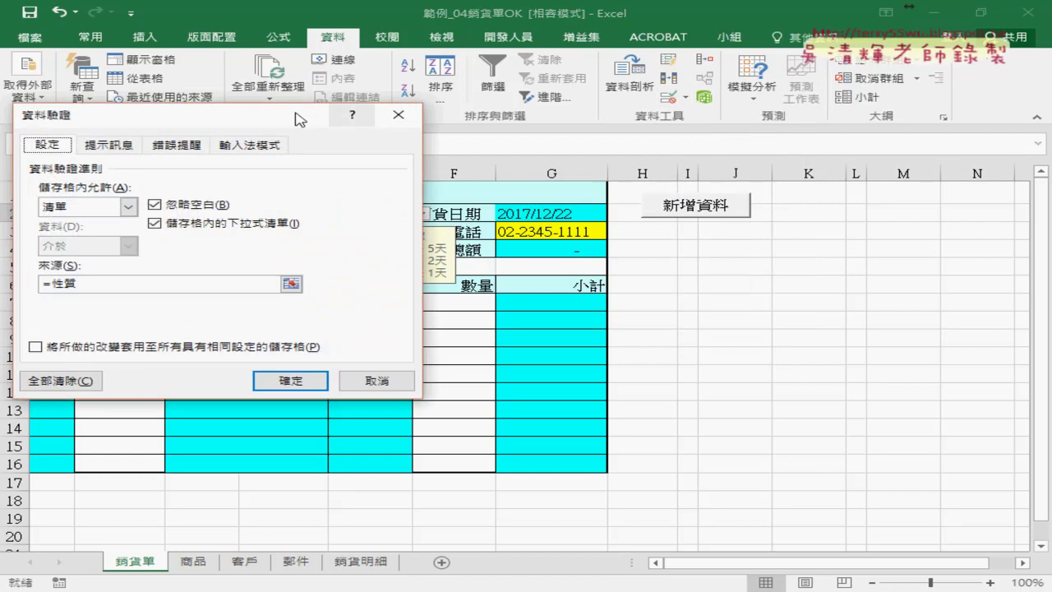
pyautogui.moveTo(386, 115); pyautogui.dragTo(677, 115)
pyautogui.click(541, 202)
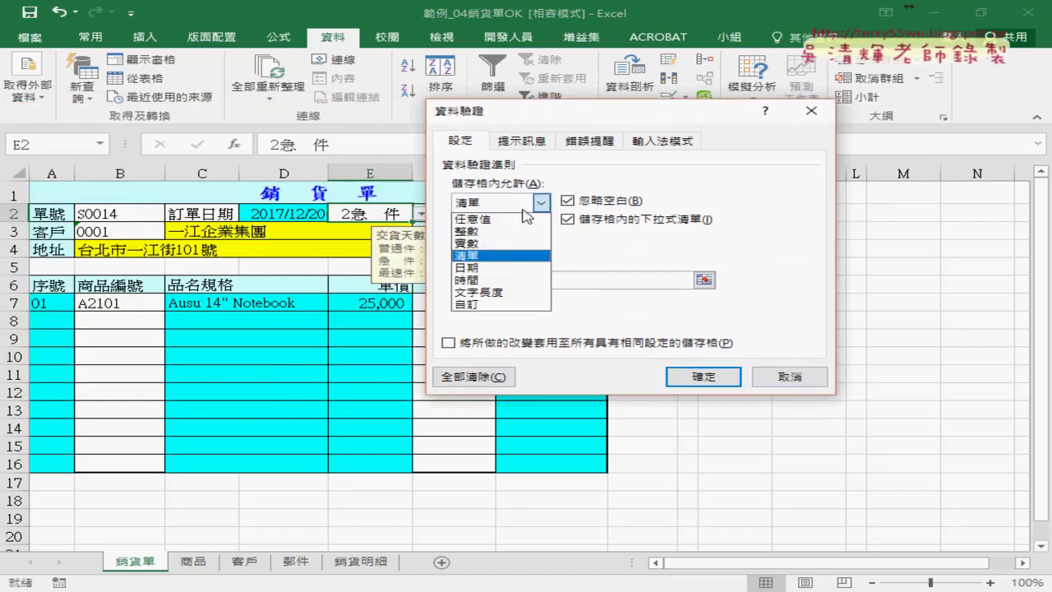
pyautogui.click(509, 220)
pyautogui.click(541, 202)
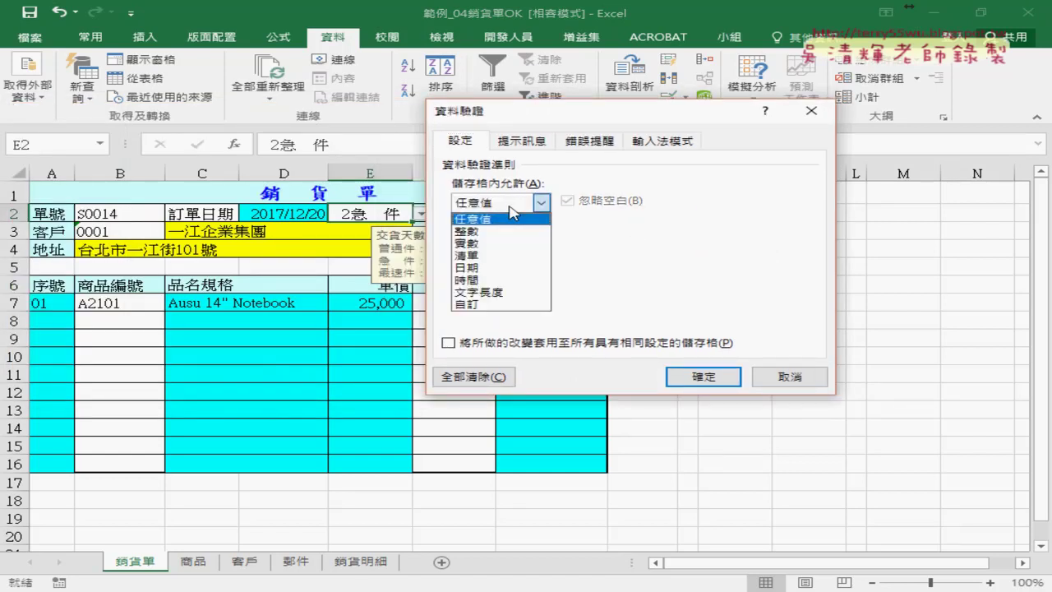
pyautogui.click(508, 257)
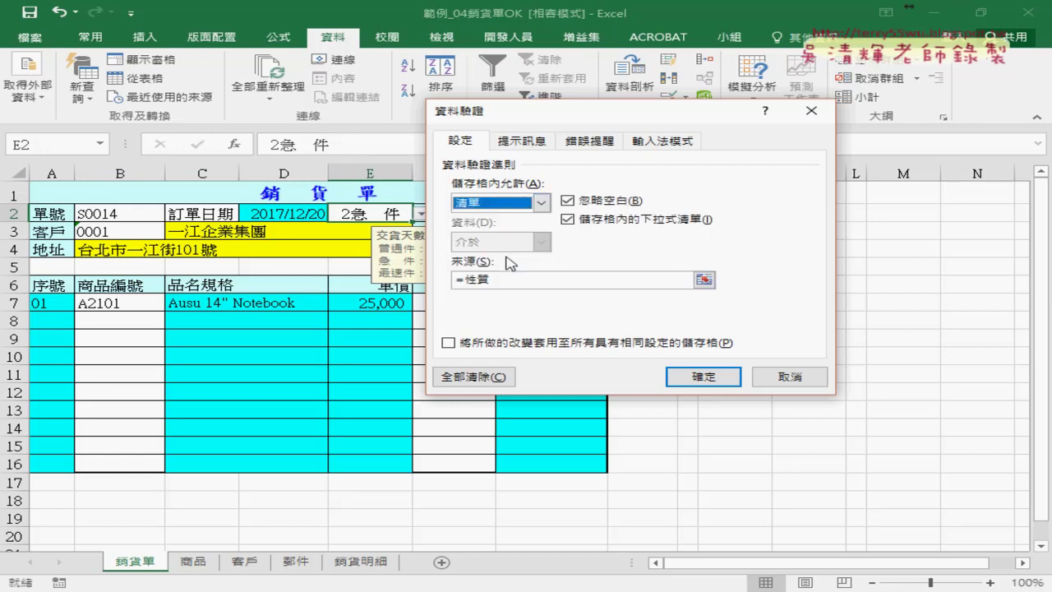
# Step: Replace the list source with the pasted name 性質 and view the 交貨天數 input message
pyautogui.click(504, 280)
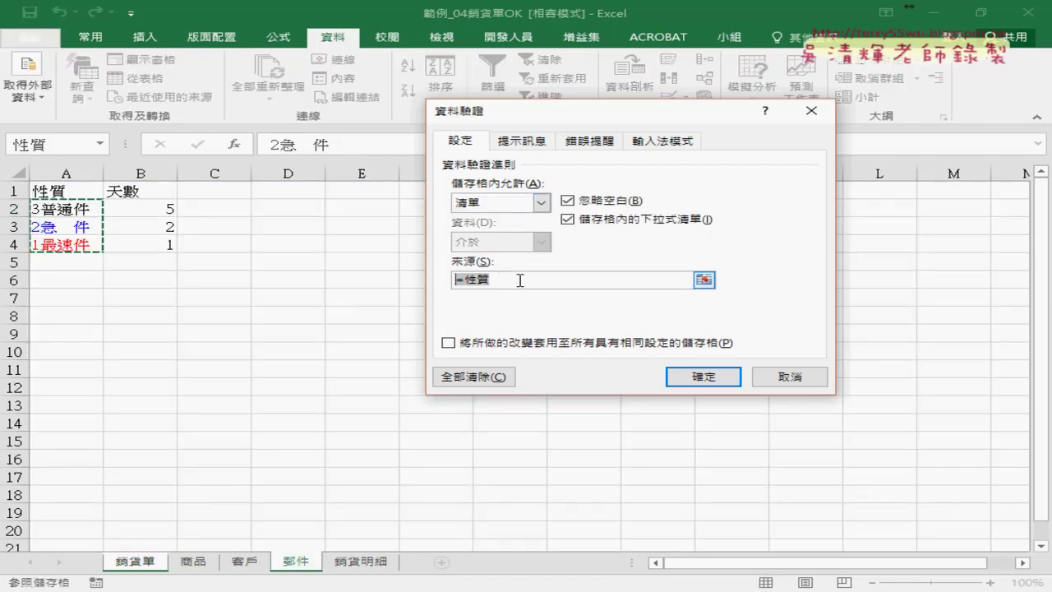
pyautogui.press('Delete')
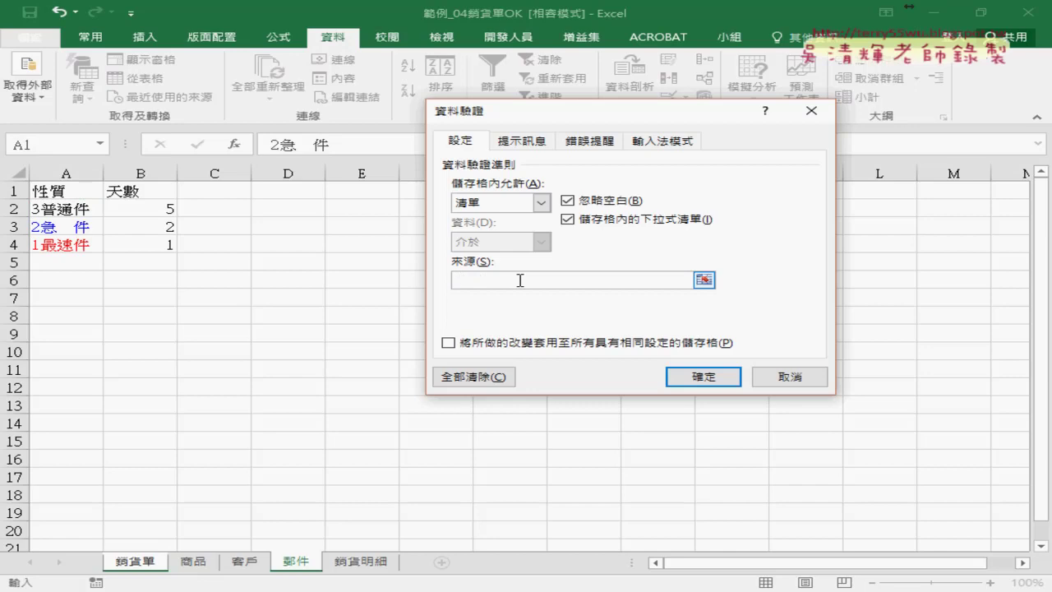
pyautogui.press('F3')
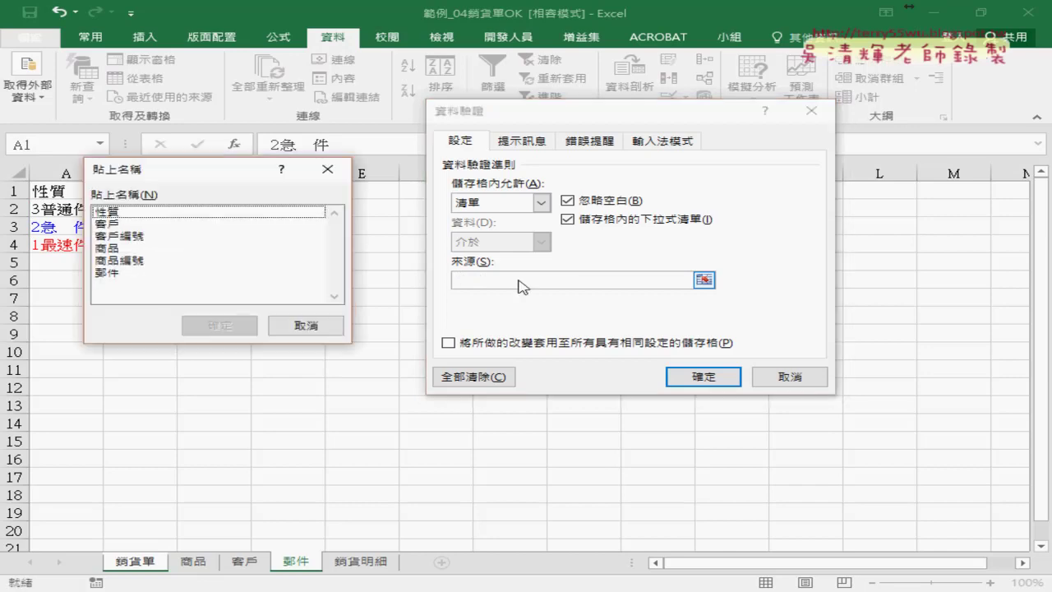
pyautogui.click(150, 213)
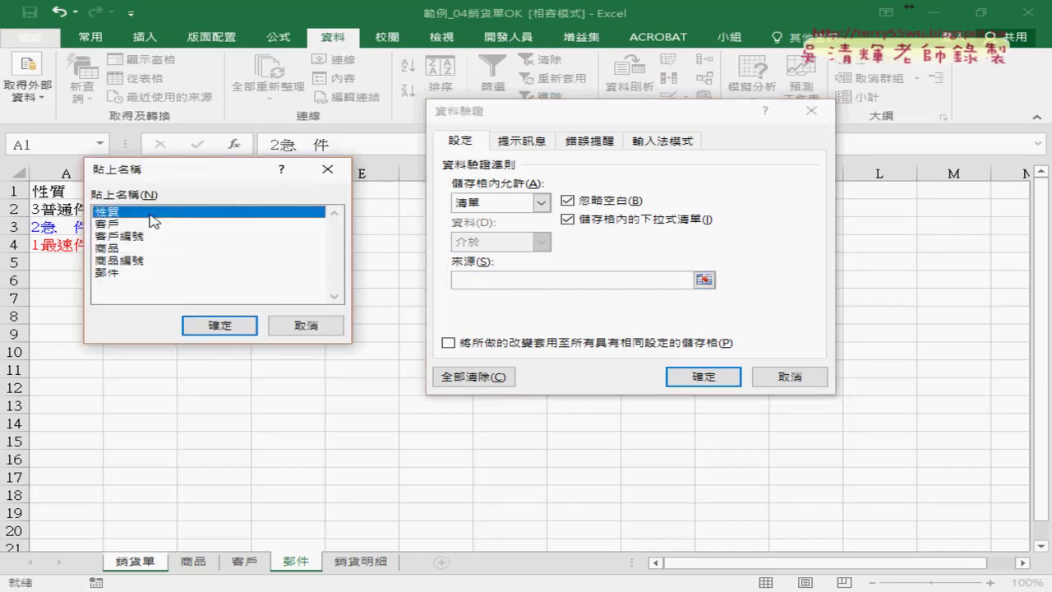
pyautogui.click(234, 327)
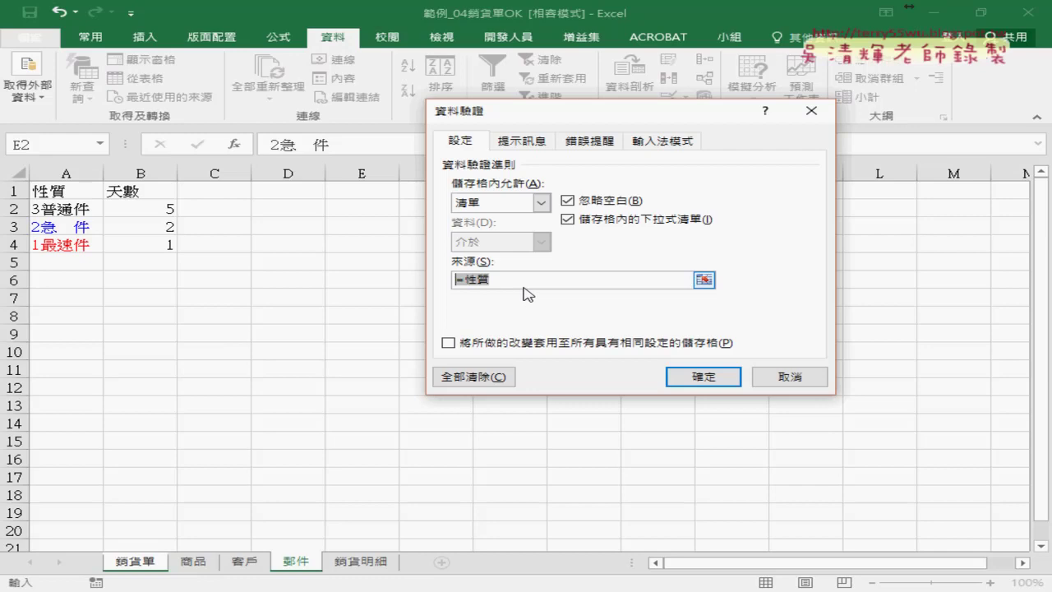
pyautogui.click(518, 148)
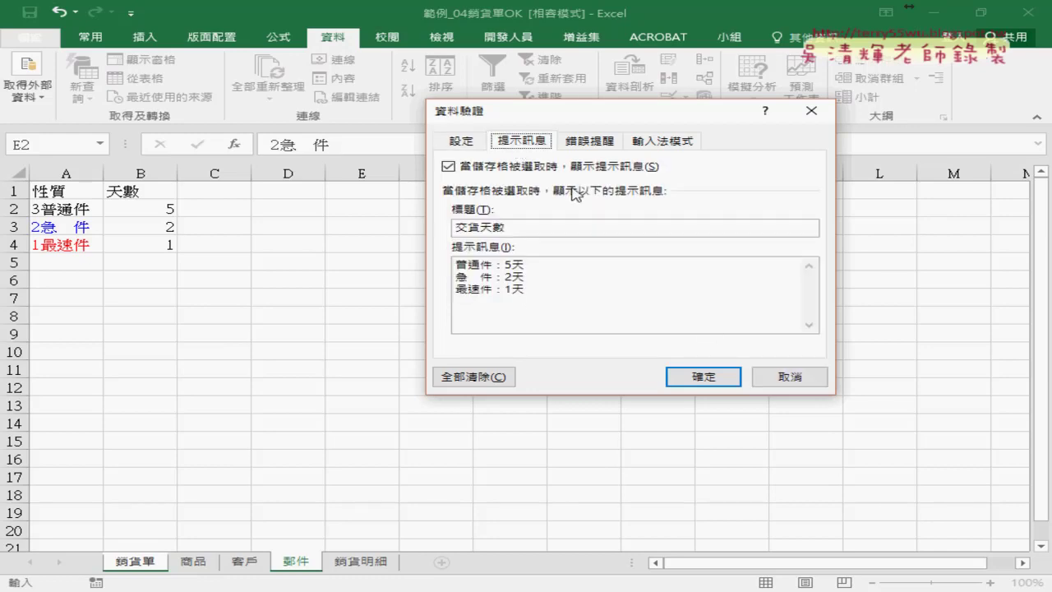
pyautogui.click(786, 377)
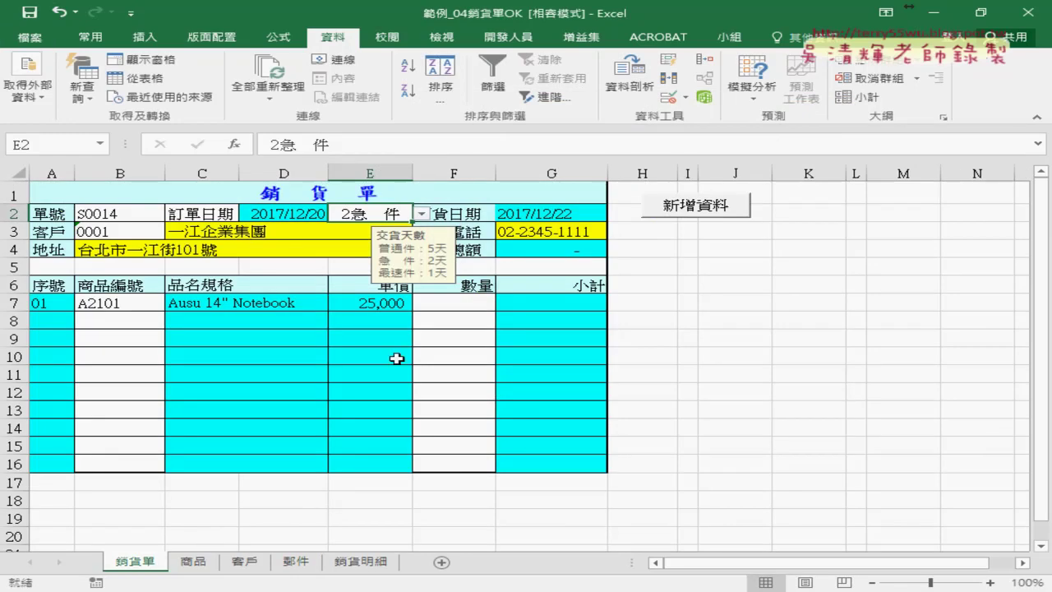
pyautogui.click(387, 214)
pyautogui.moveTo(444, 292)
pyautogui.mouseDown()
pyautogui.moveTo(436, 234)
pyautogui.moveTo(582, 296)
pyautogui.mouseUp()
pyautogui.moveTo(464, 262); pyautogui.dragTo(543, 256)
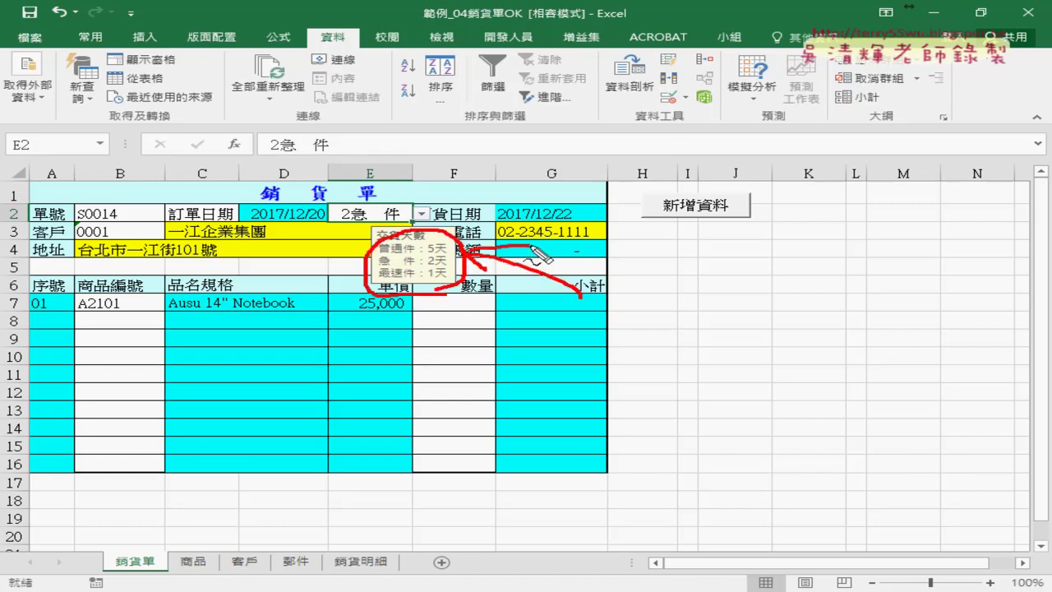
pyautogui.rightClick(539, 255)
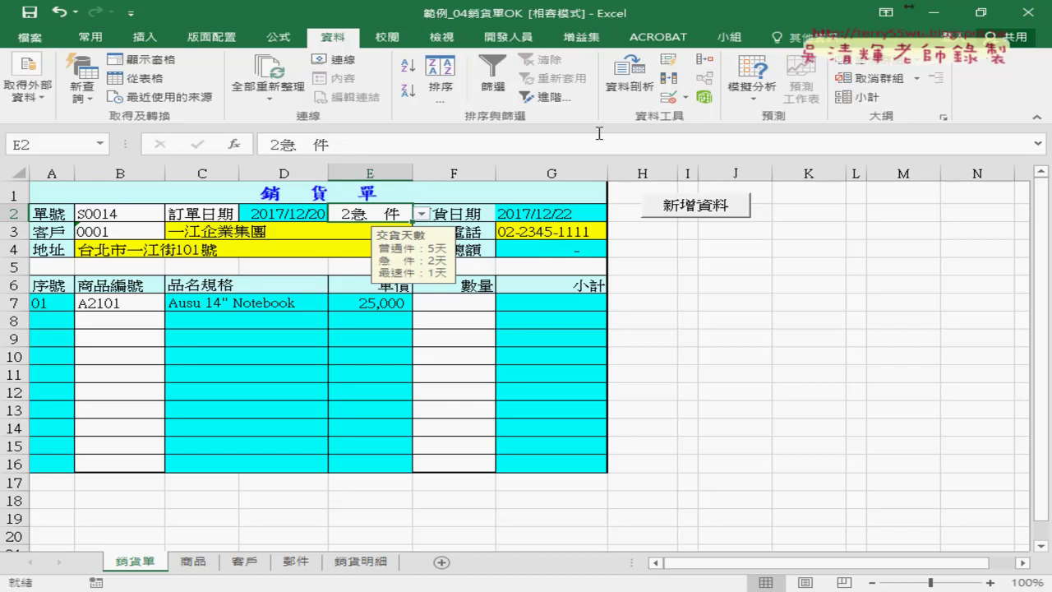
pyautogui.click(672, 100)
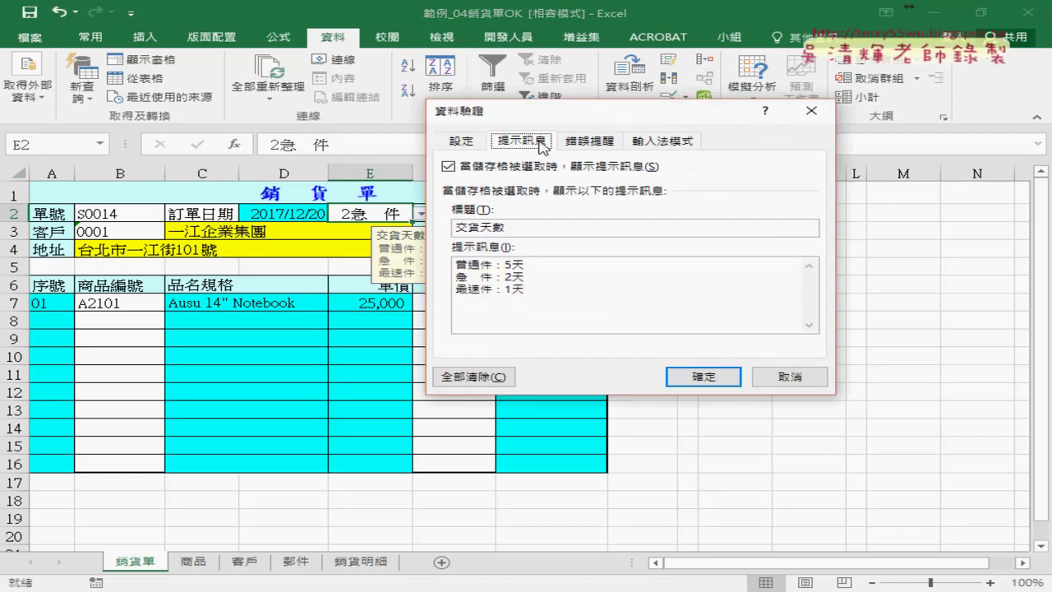
# Step: Review the 交貨天數 input message, confirm the validation dialog, and open E2's shipping-type choices
pyautogui.moveTo(505, 228); pyautogui.dragTo(456, 228)
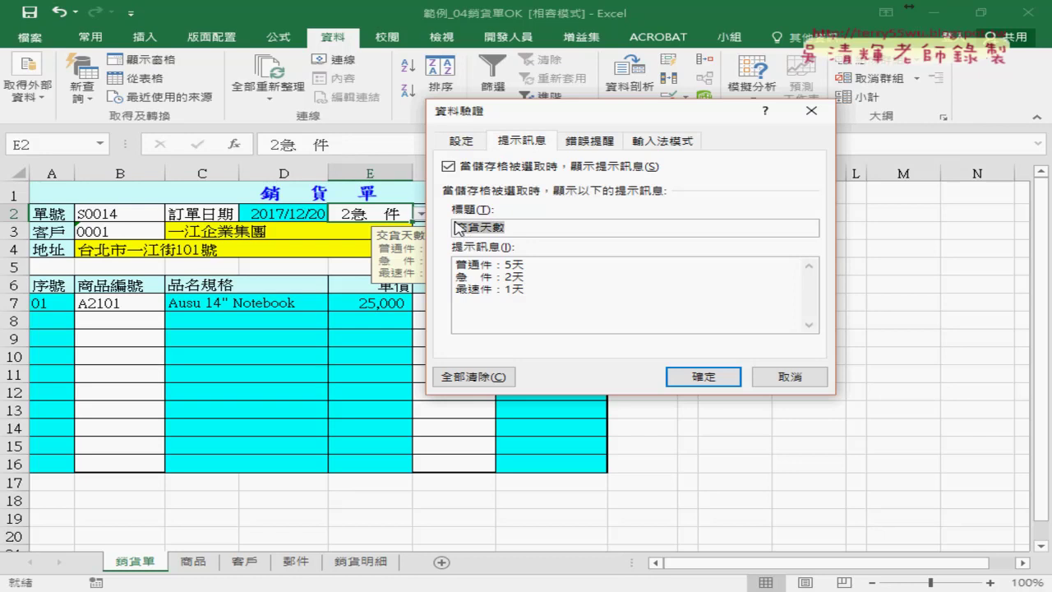
pyautogui.moveTo(532, 118); pyautogui.dragTo(569, 112)
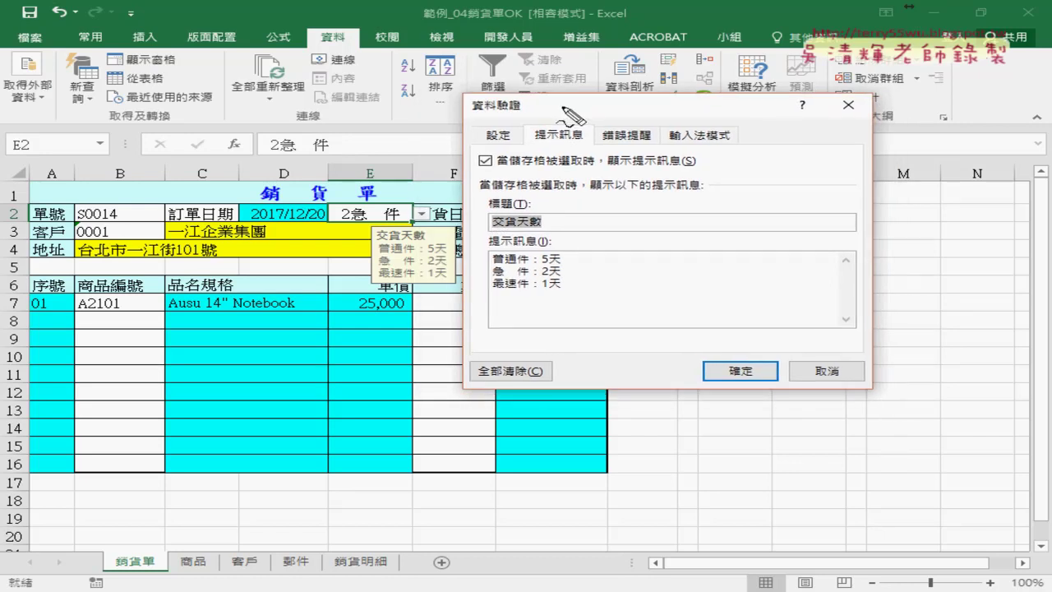
pyautogui.moveTo(413, 289)
pyautogui.mouseDown()
pyautogui.moveTo(368, 219)
pyautogui.moveTo(444, 279)
pyautogui.moveTo(567, 292)
pyautogui.mouseUp()
pyautogui.moveTo(466, 247); pyautogui.dragTo(567, 294)
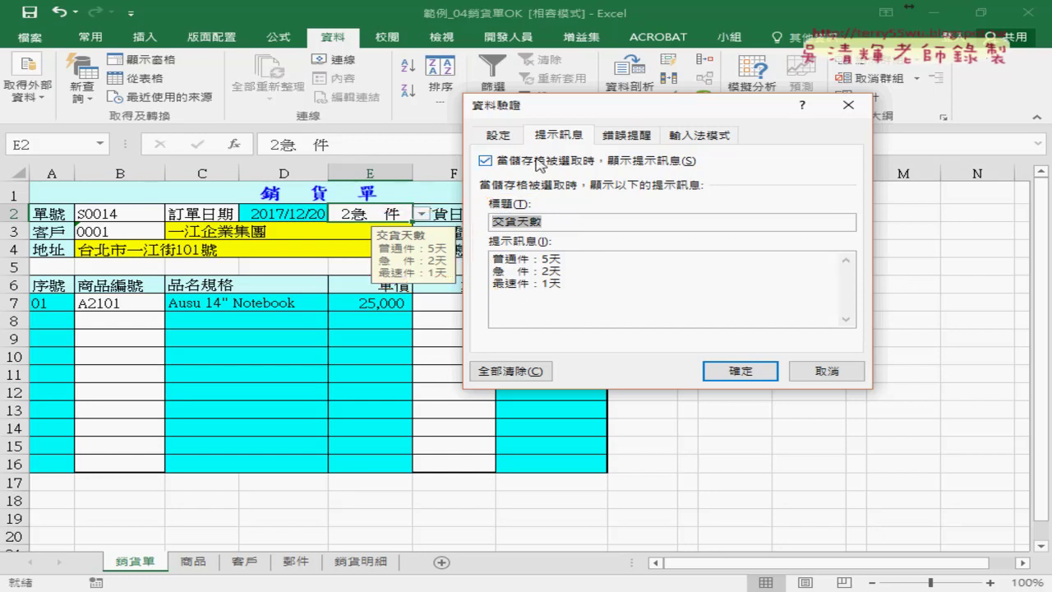
pyautogui.click(739, 370)
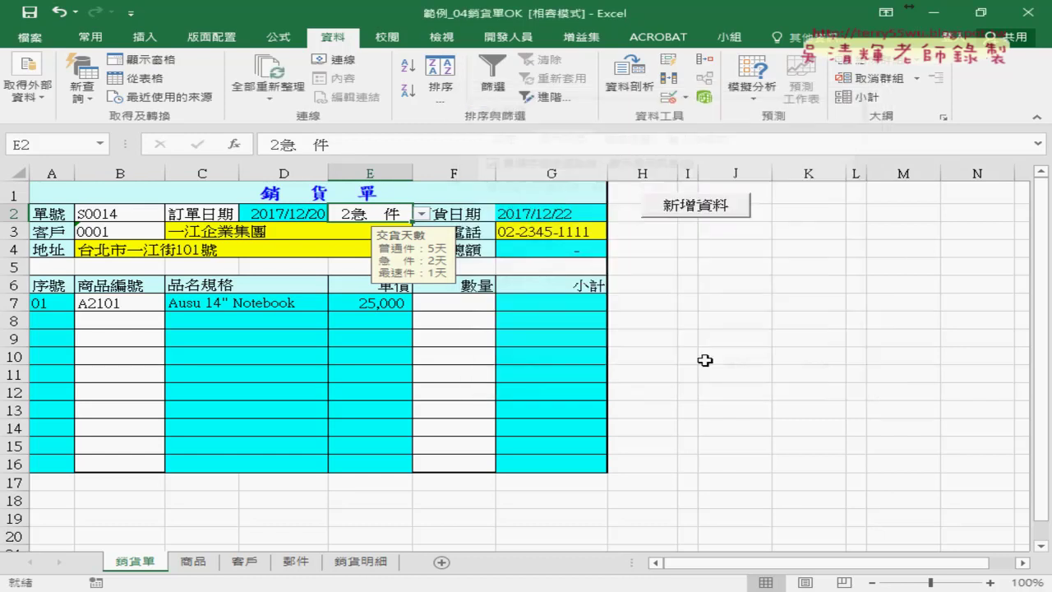
pyautogui.click(422, 215)
pyautogui.click(385, 230)
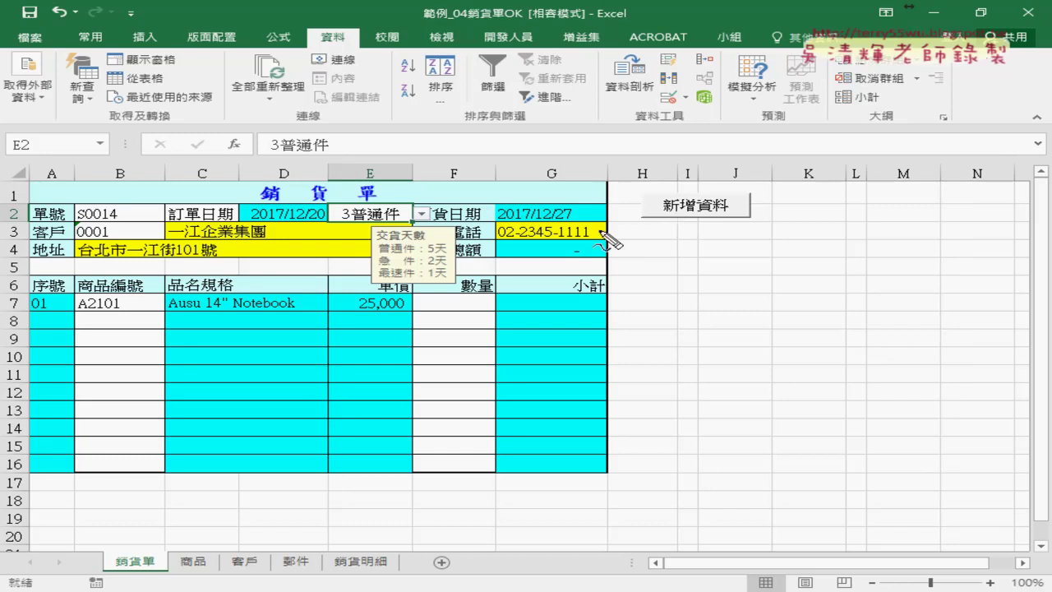
pyautogui.moveTo(568, 221)
pyautogui.mouseDown()
pyautogui.moveTo(490, 212)
pyautogui.moveTo(587, 220)
pyautogui.mouseUp()
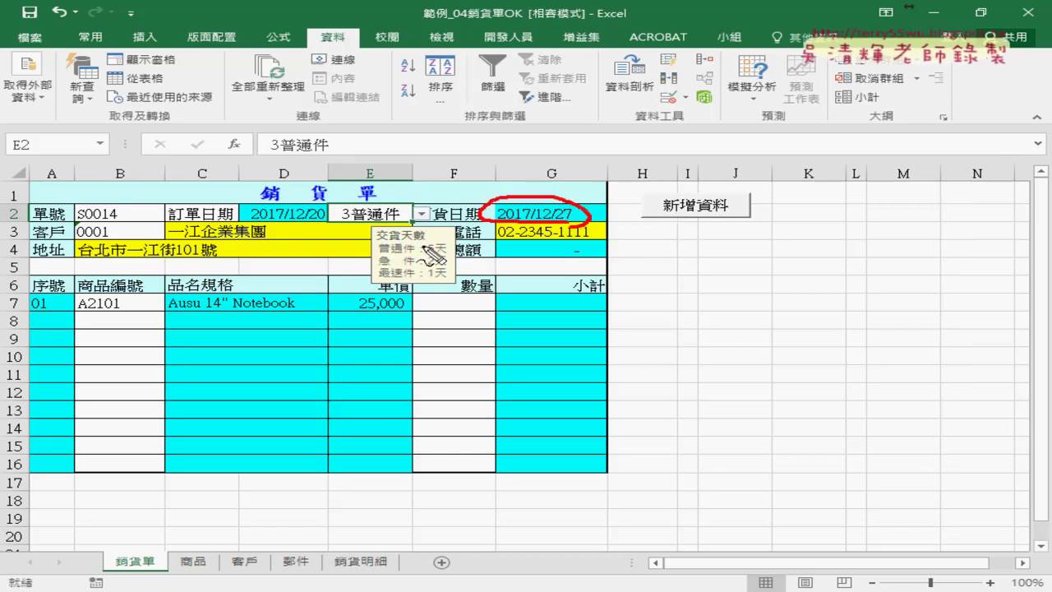
pyautogui.moveTo(407, 212); pyautogui.dragTo(401, 222)
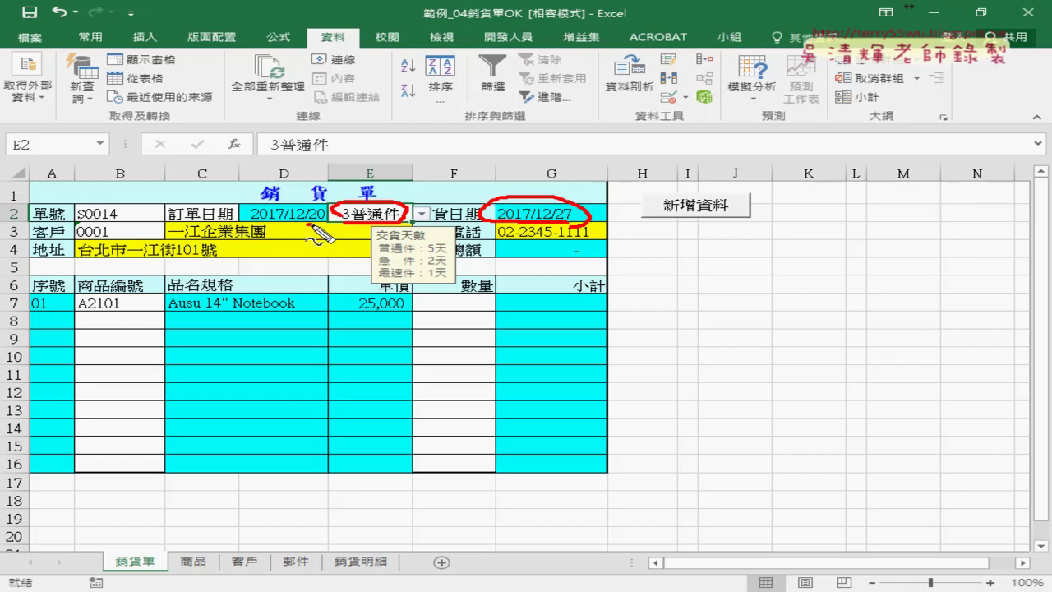
pyautogui.moveTo(312, 223); pyautogui.dragTo(310, 215)
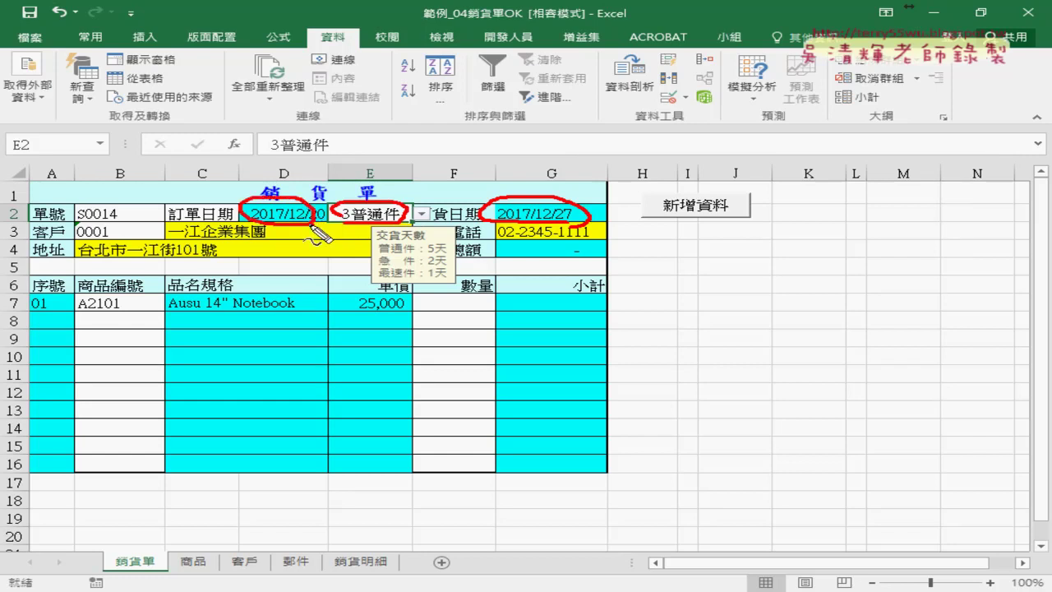
pyautogui.moveTo(309, 176); pyautogui.dragTo(334, 175)
pyautogui.moveTo(320, 162); pyautogui.dragTo(321, 202)
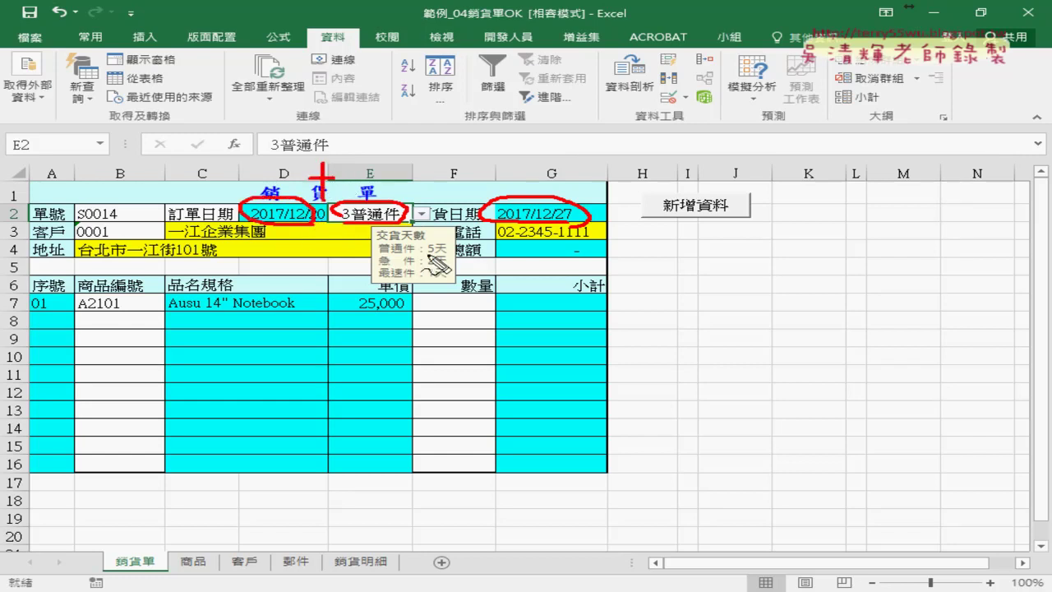
pyautogui.moveTo(427, 255); pyautogui.dragTo(450, 254)
pyautogui.moveTo(347, 168)
pyautogui.mouseDown()
pyautogui.moveTo(343, 202)
pyautogui.moveTo(380, 165)
pyautogui.mouseUp()
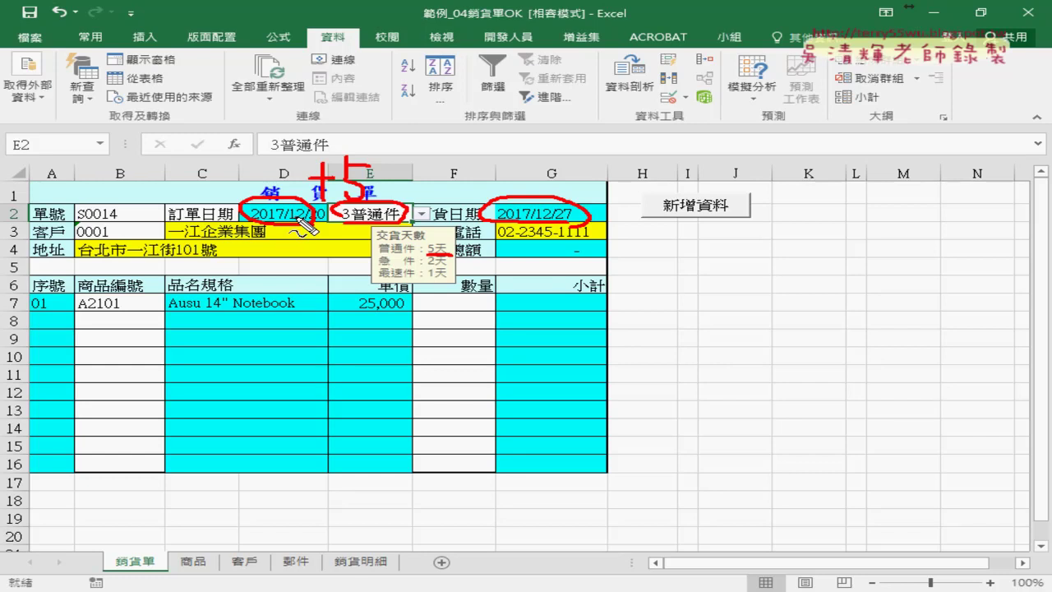
pyautogui.moveTo(366, 142)
pyautogui.mouseDown()
pyautogui.moveTo(576, 191)
pyautogui.moveTo(603, 184)
pyautogui.mouseUp()
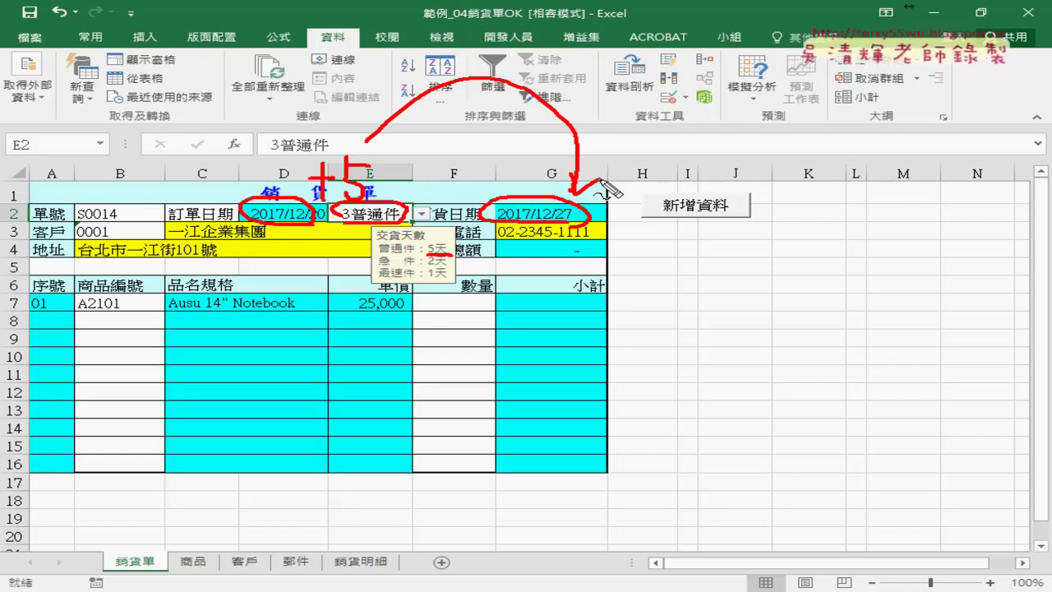
pyautogui.press('Escape')
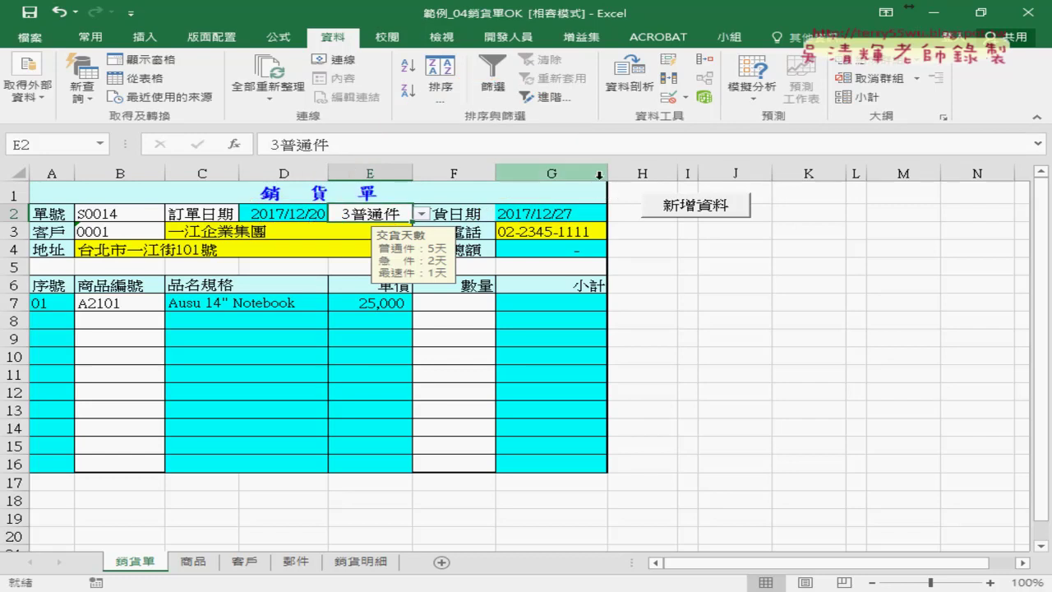
# Step: Delete the delivery-date formula from G2
pyautogui.click(551, 216)
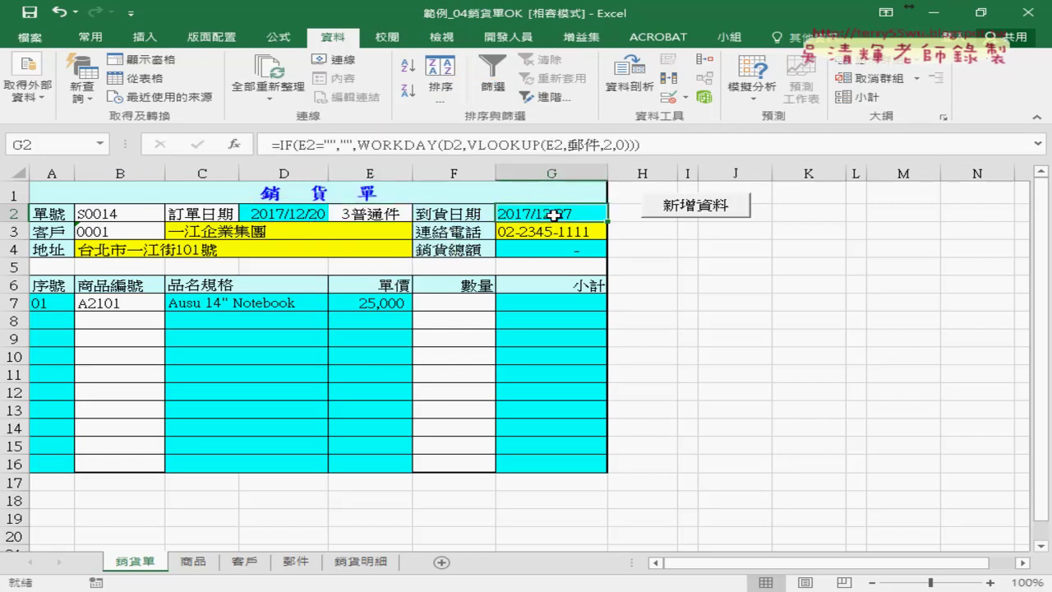
pyautogui.press('Delete')
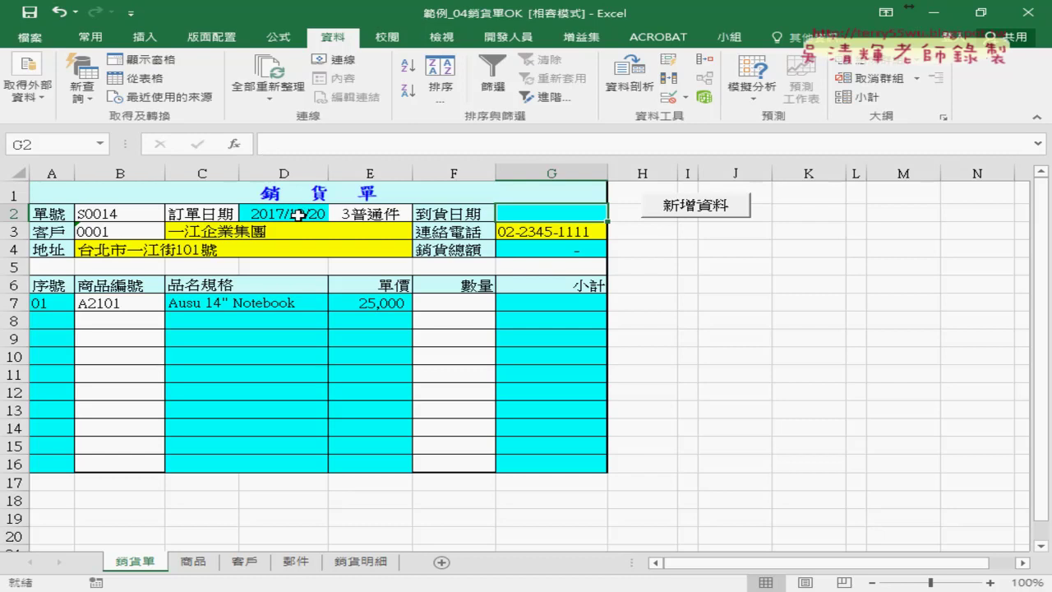
pyautogui.click(367, 213)
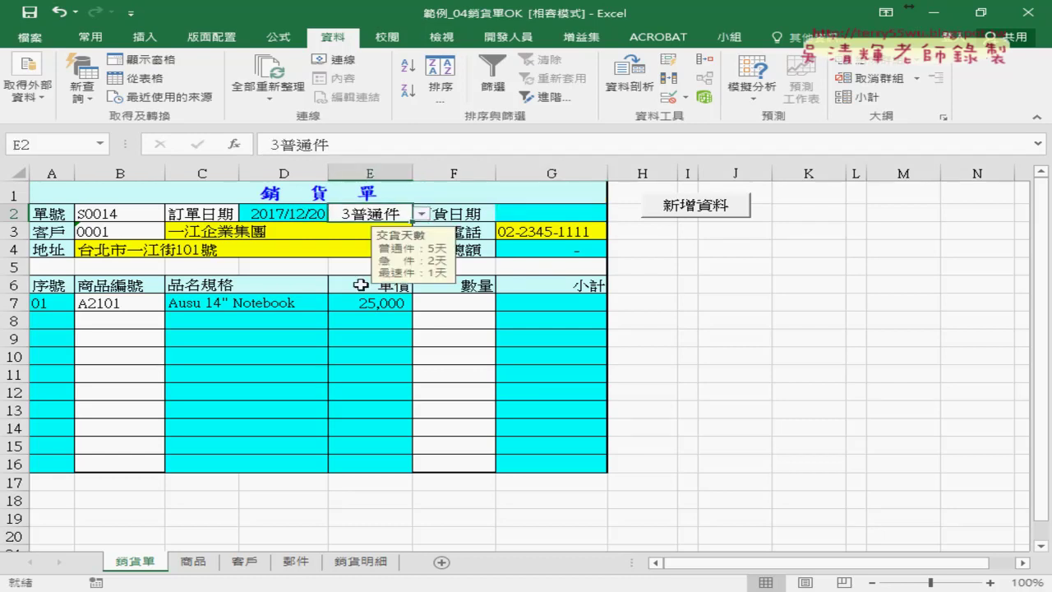
# Step: Check that the 郵件 sheet's A2:B4 table is named 郵件, then return to G2 on 銷貨單
pyautogui.click(298, 562)
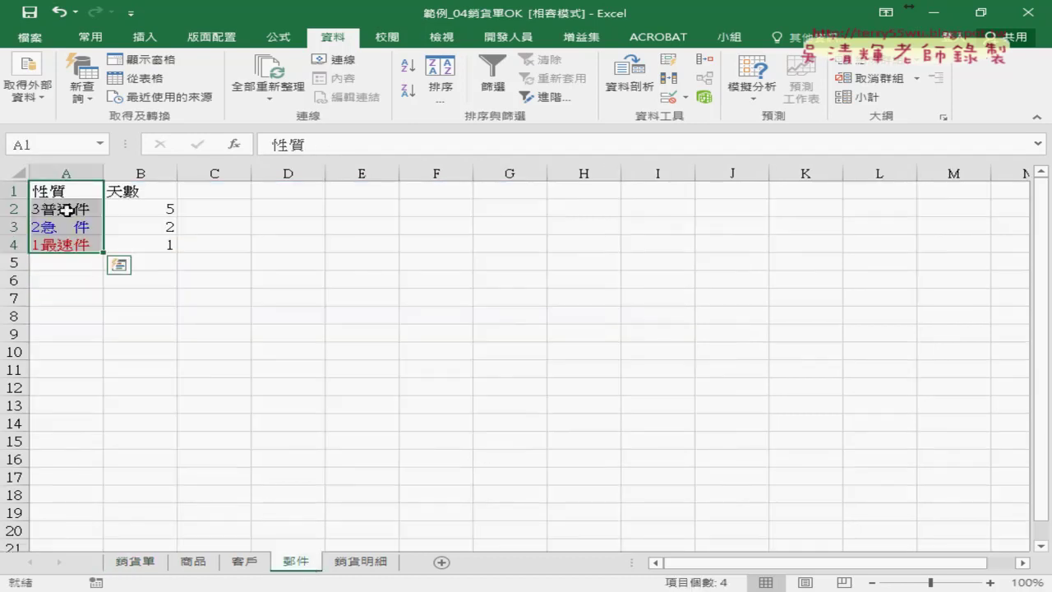
pyautogui.moveTo(66, 209); pyautogui.dragTo(145, 243)
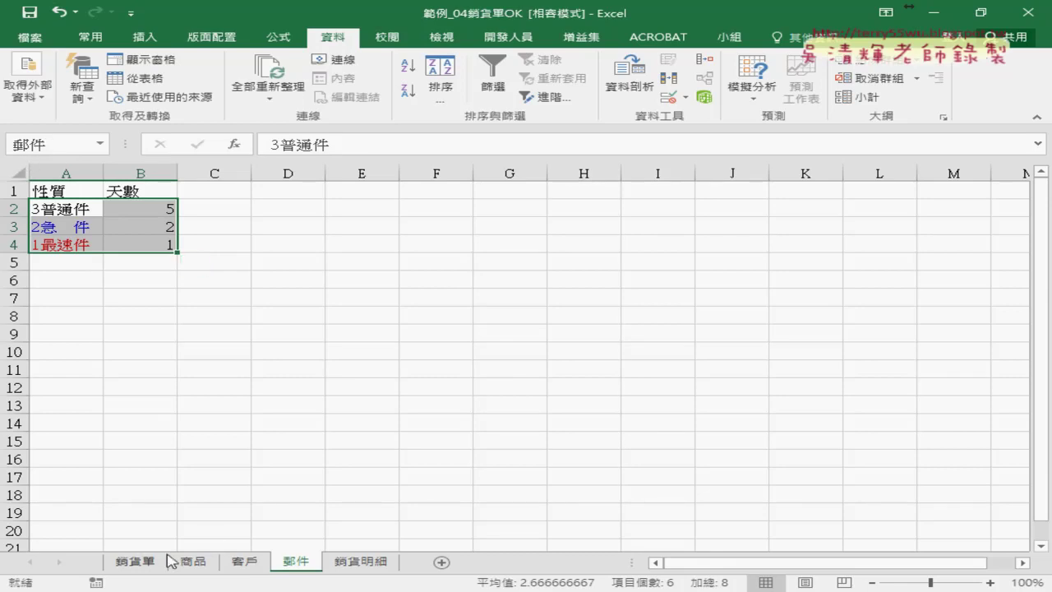
pyautogui.click(142, 564)
pyautogui.click(580, 215)
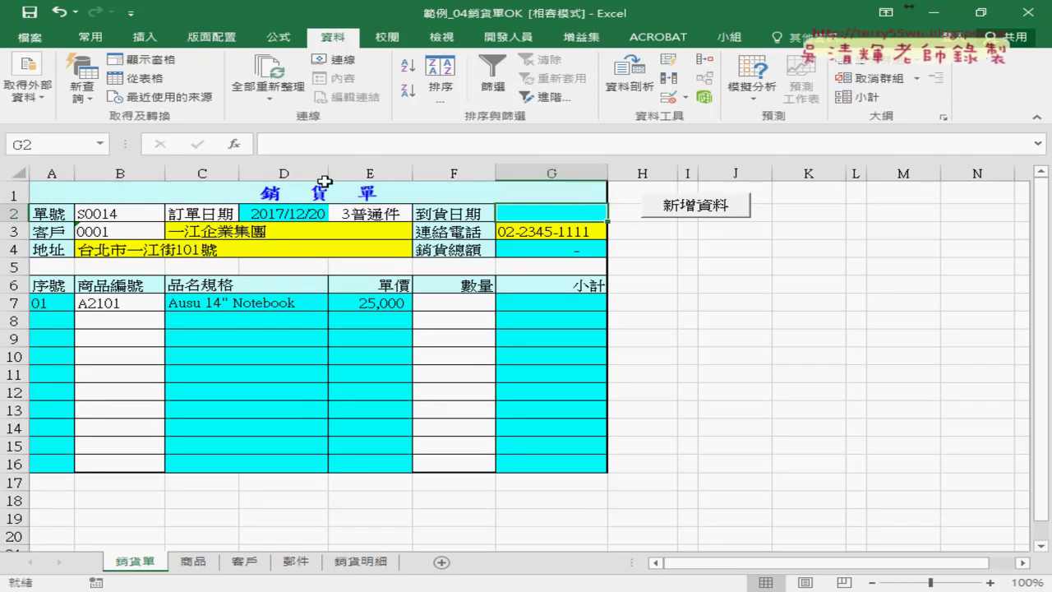
# Step: Start G2's formula as =D2+ referencing the order date
pyautogui.click(235, 144)
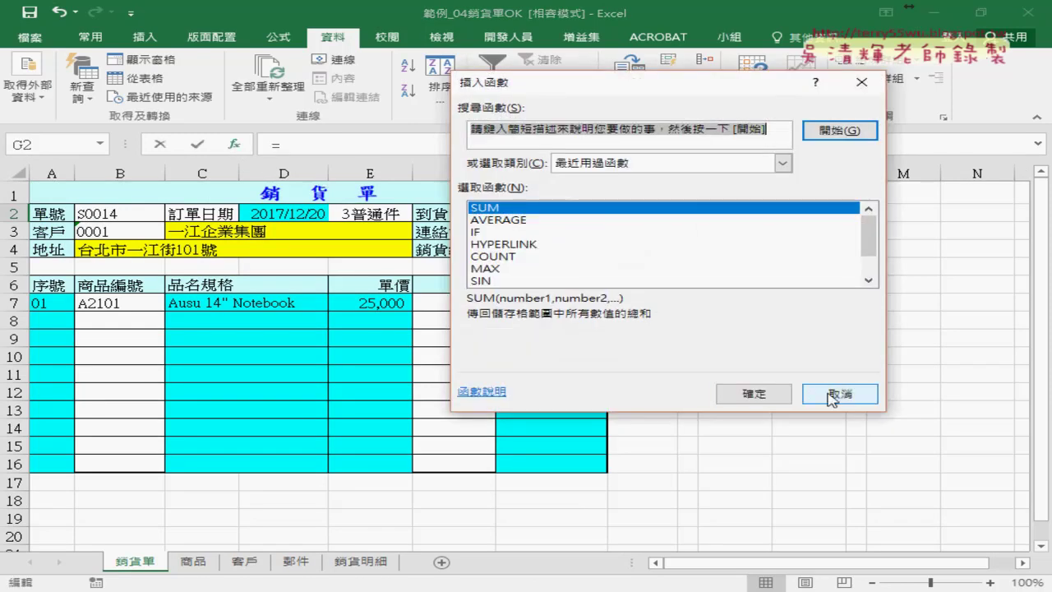
pyautogui.click(832, 395)
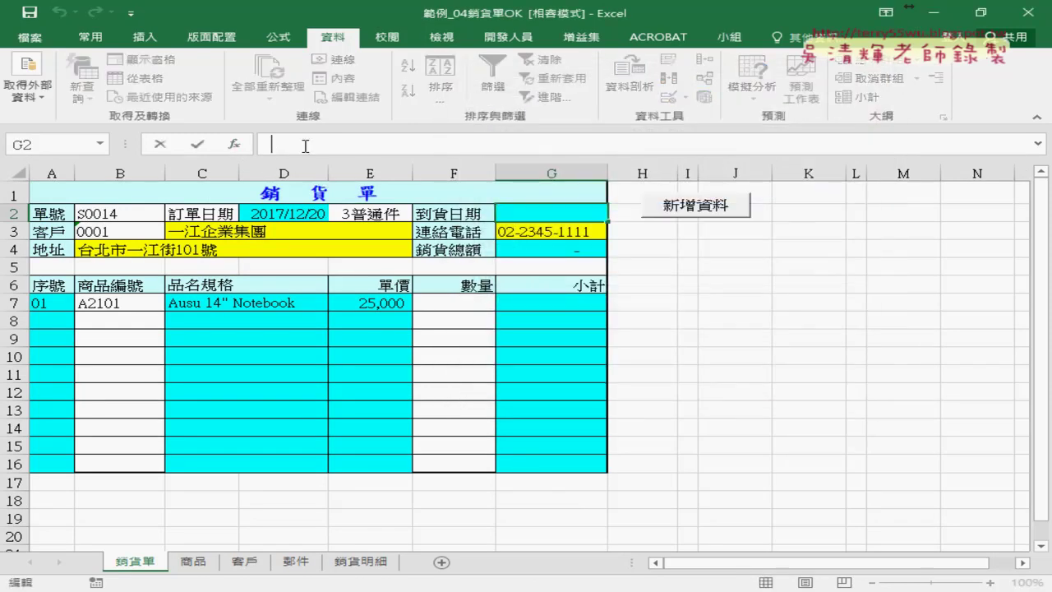
pyautogui.write('ㄦ')
pyautogui.press('BackSpace')
pyautogui.write('=')
pyautogui.click(296, 211)
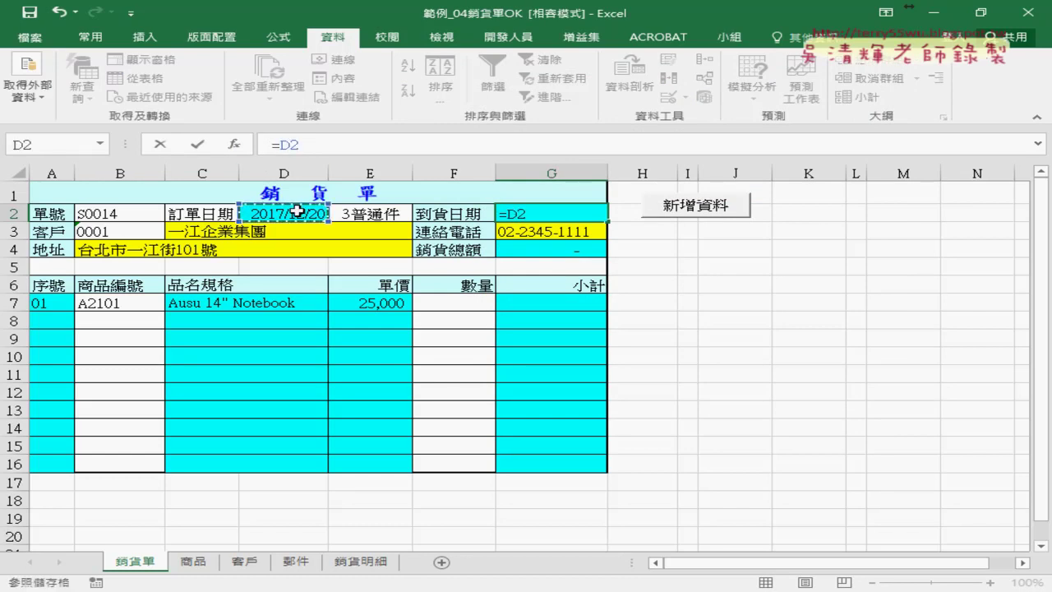
pyautogui.write('+')
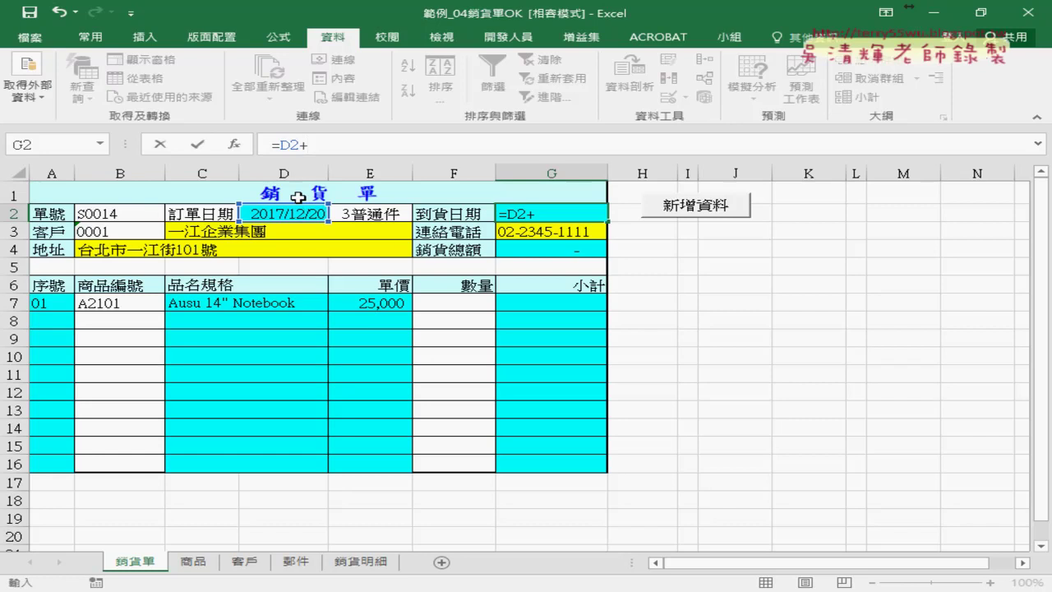
# Step: Insert VLOOKUP from the Lookup & Reference function category
pyautogui.click(100, 148)
pyautogui.click(103, 327)
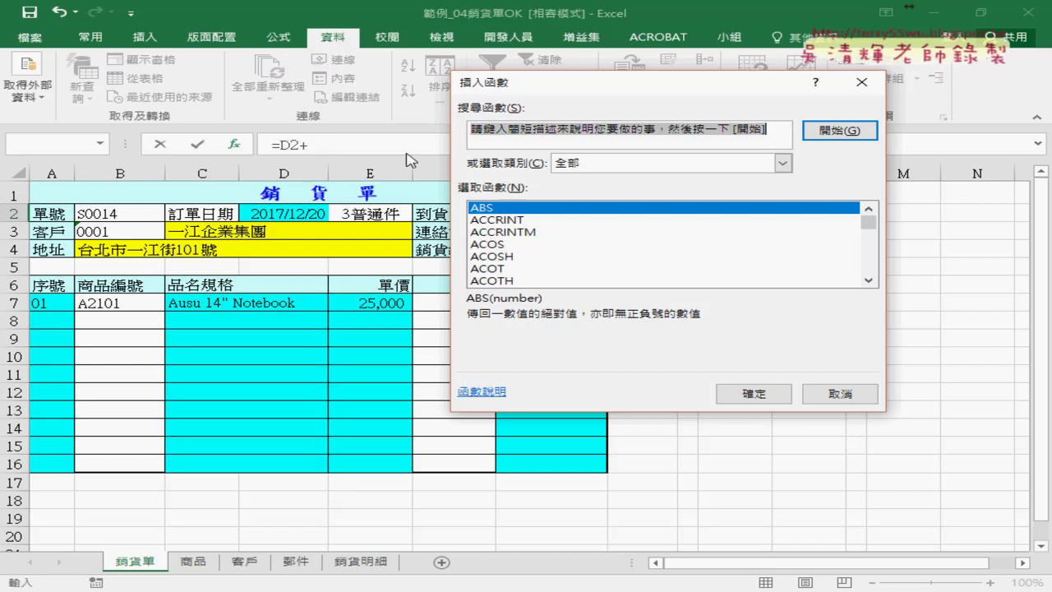
pyautogui.click(575, 163)
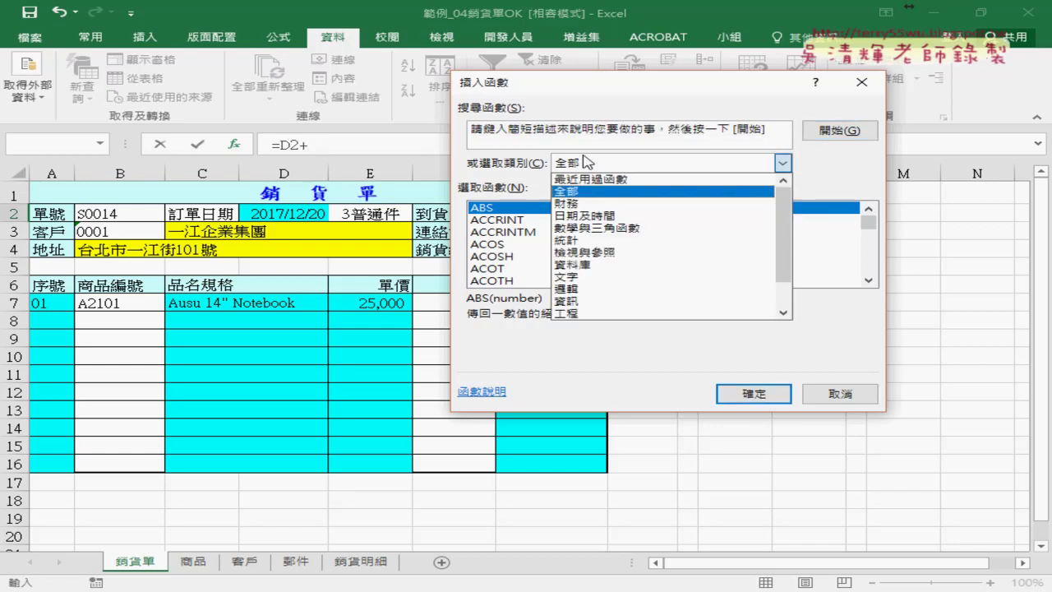
pyautogui.click(606, 253)
pyautogui.scroll(-4, 869, 231)
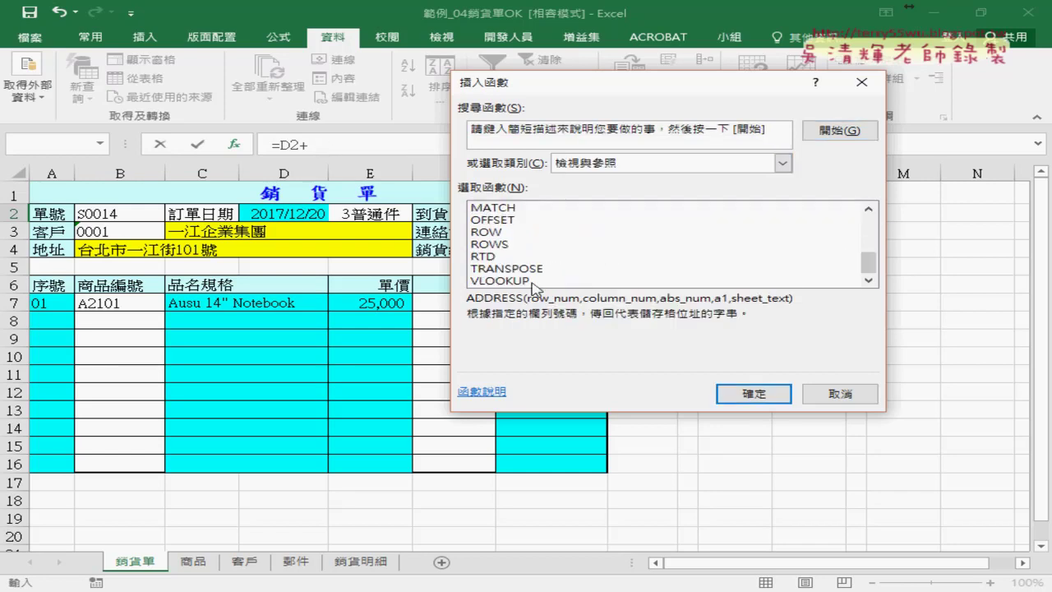
pyautogui.doubleClick(533, 281)
# Step: Set VLOOKUP's lookup value to E2 and its table array to the name 郵件
pyautogui.moveTo(525, 112); pyautogui.dragTo(643, 190)
pyautogui.click(374, 214)
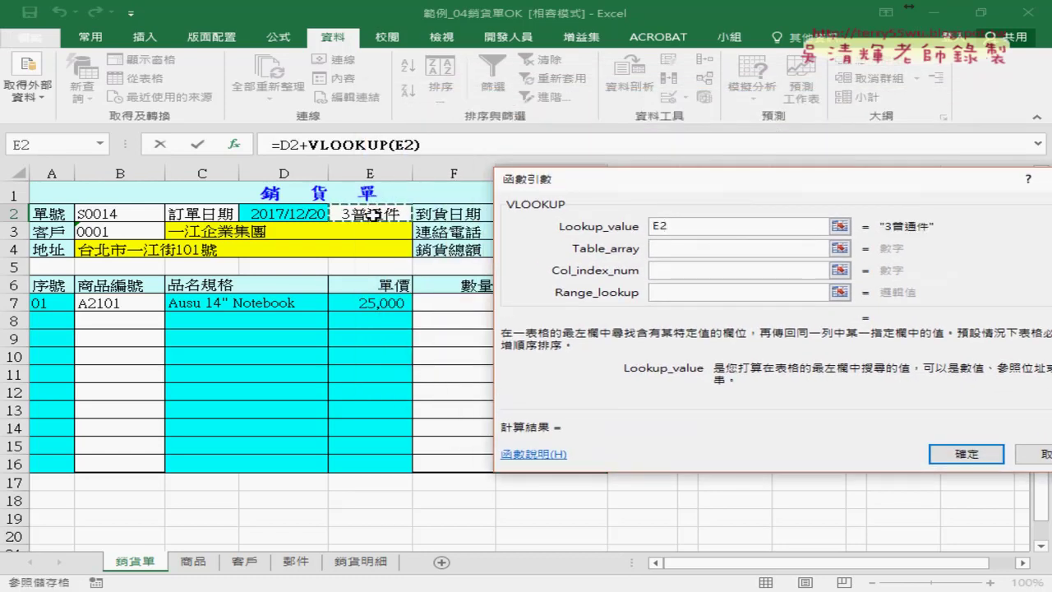
pyautogui.click(674, 249)
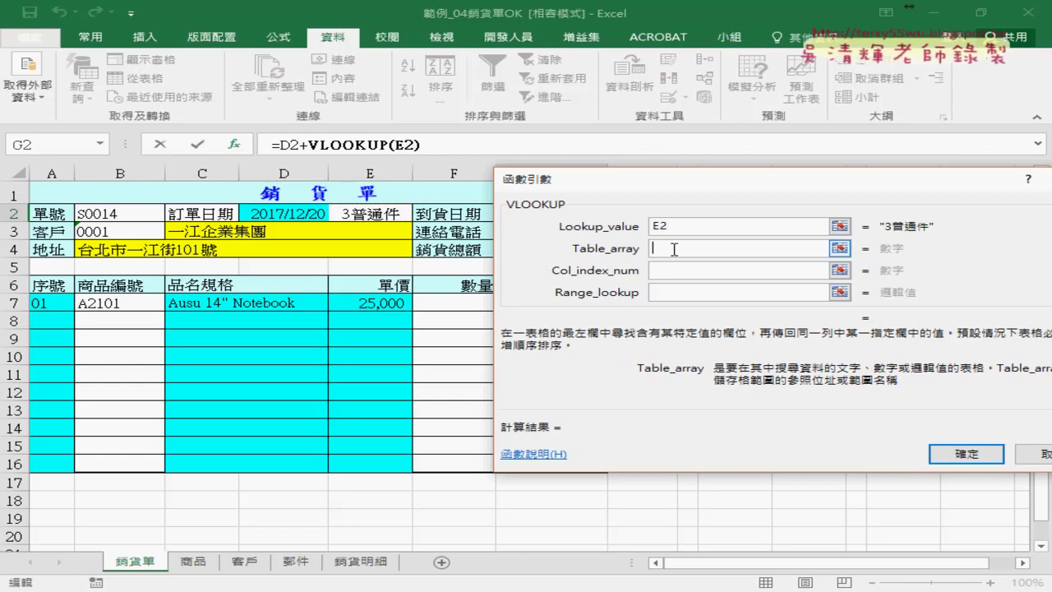
pyautogui.press('F3')
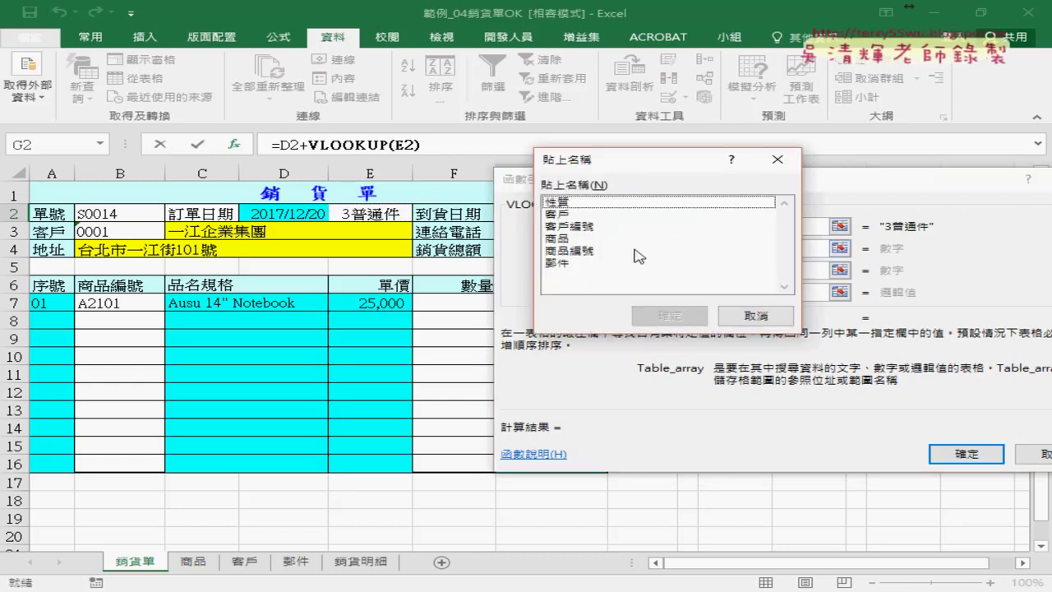
pyautogui.click(563, 264)
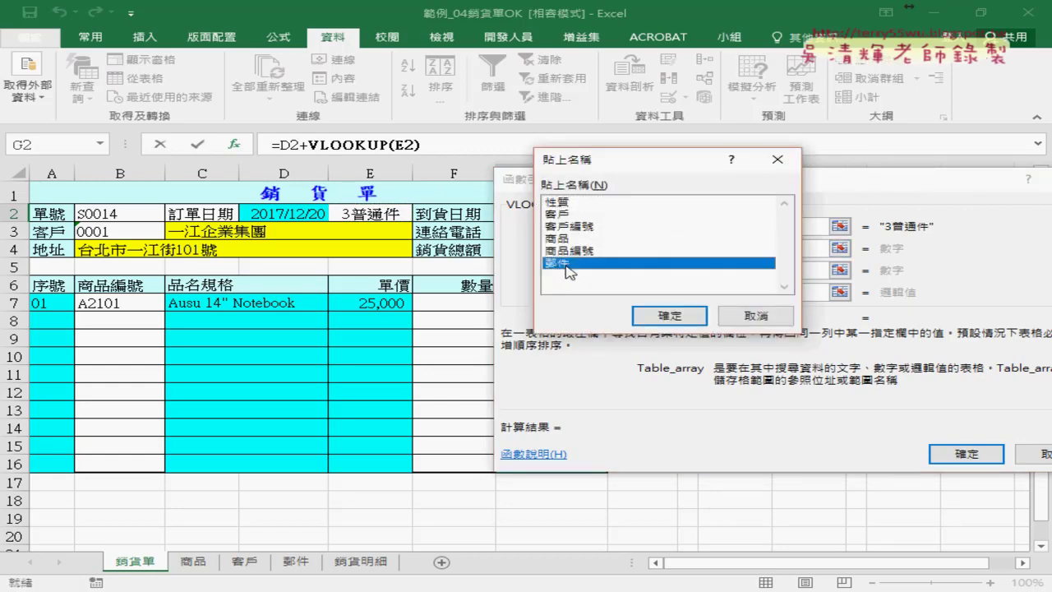
pyautogui.click(670, 316)
# Step: Enter column index 2 and range lookup 0, confirming =D2+VLOOKUP(E2,郵件,2,0)
pyautogui.click(682, 265)
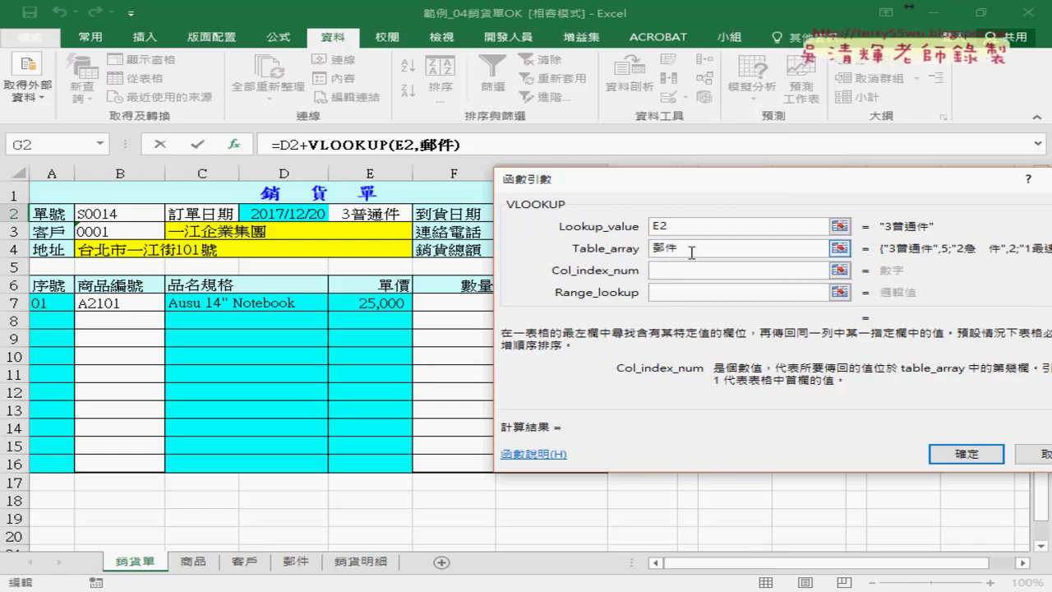
pyautogui.click(691, 251)
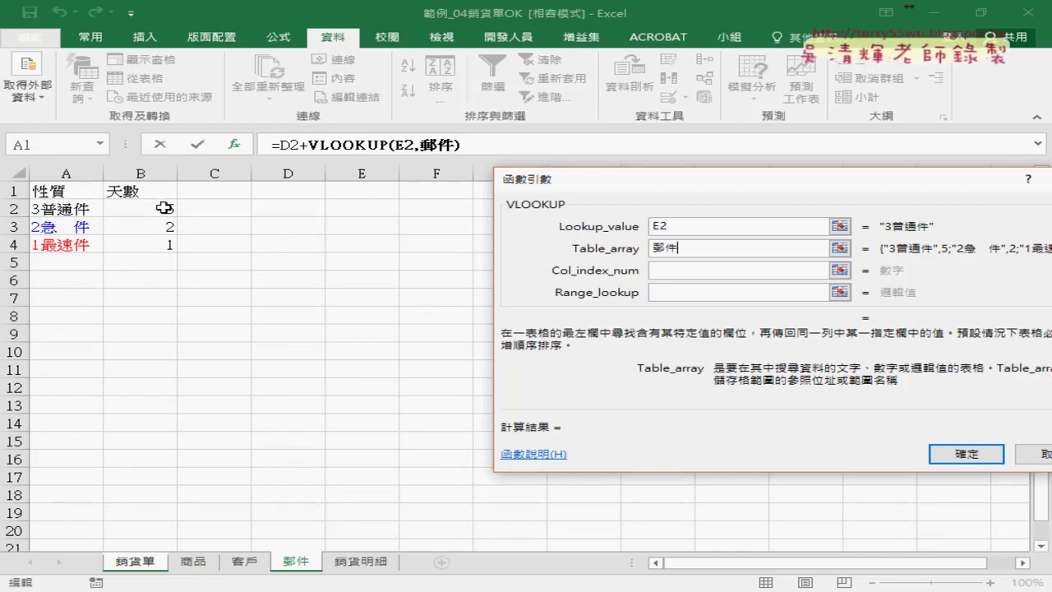
pyautogui.click(679, 268)
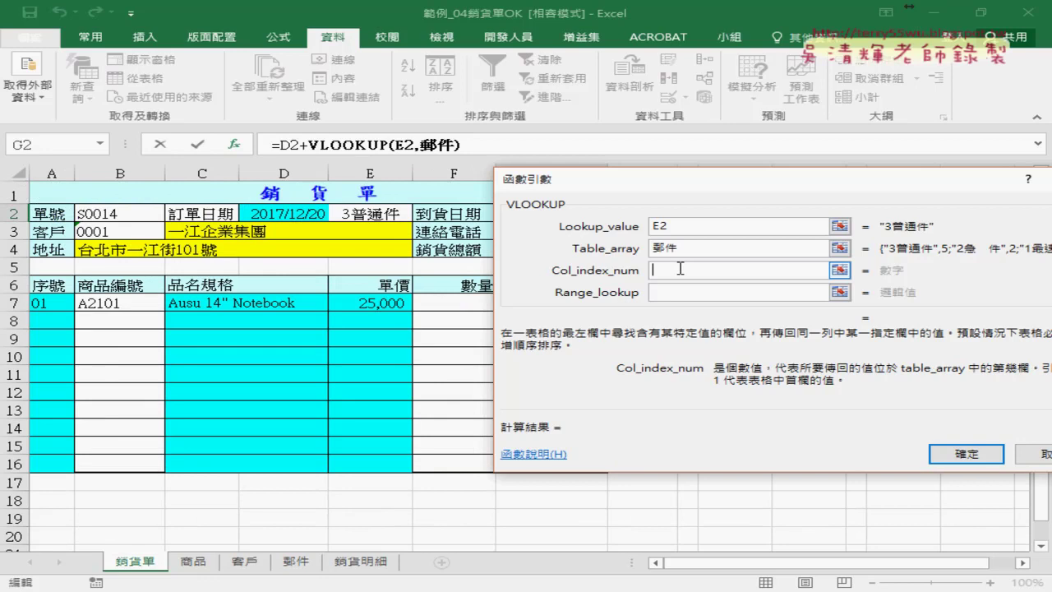
pyautogui.write('2')
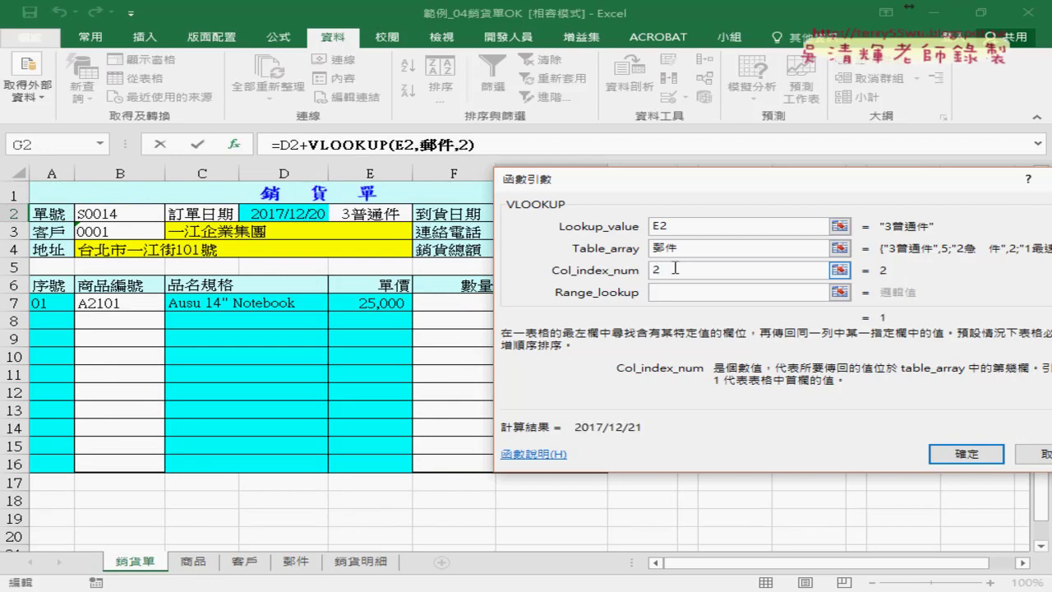
pyautogui.click(661, 292)
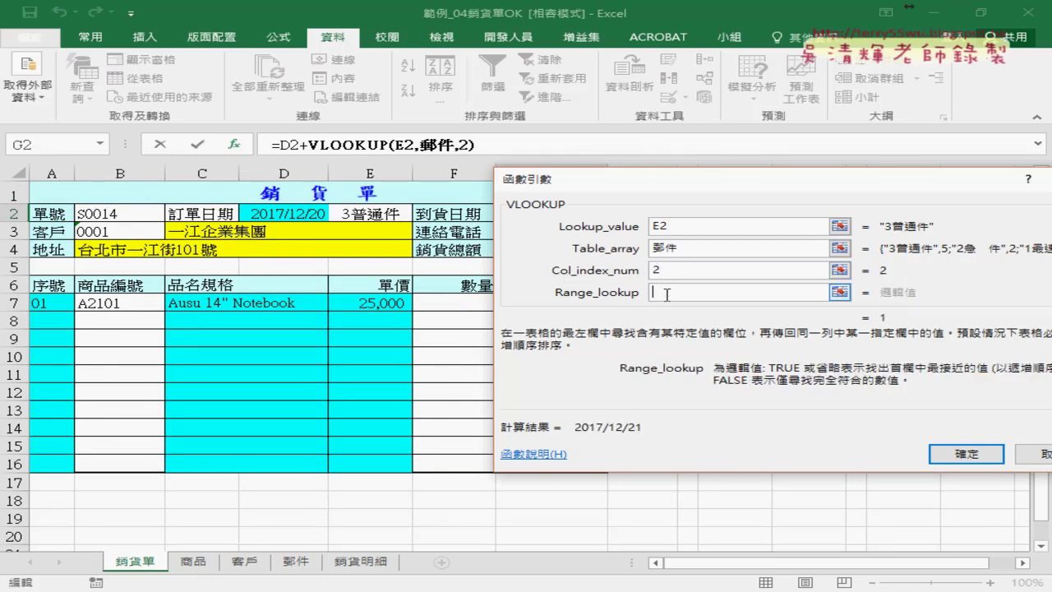
pyautogui.write('0')
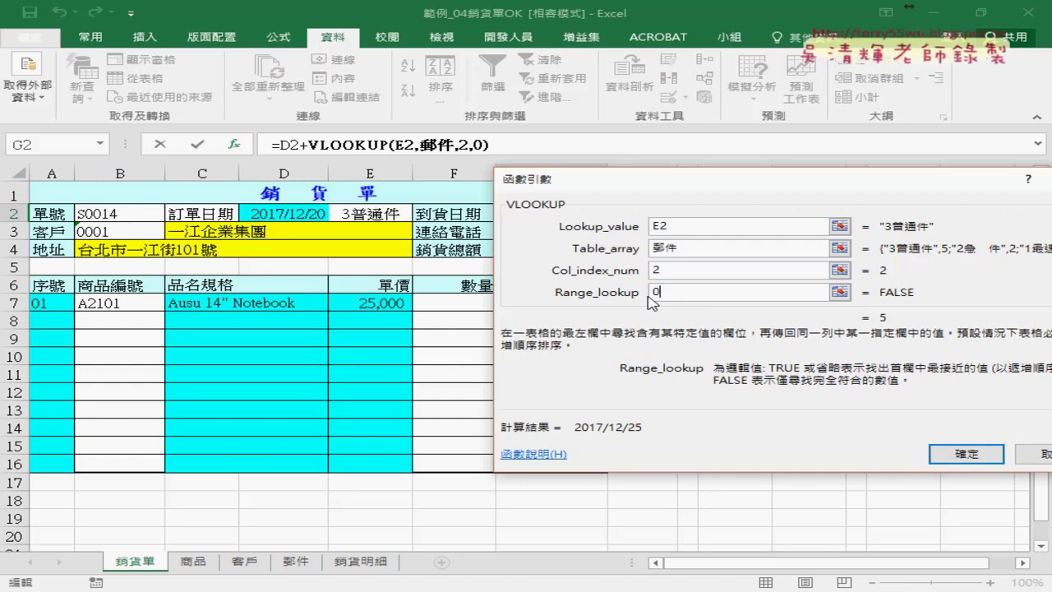
pyautogui.click(967, 454)
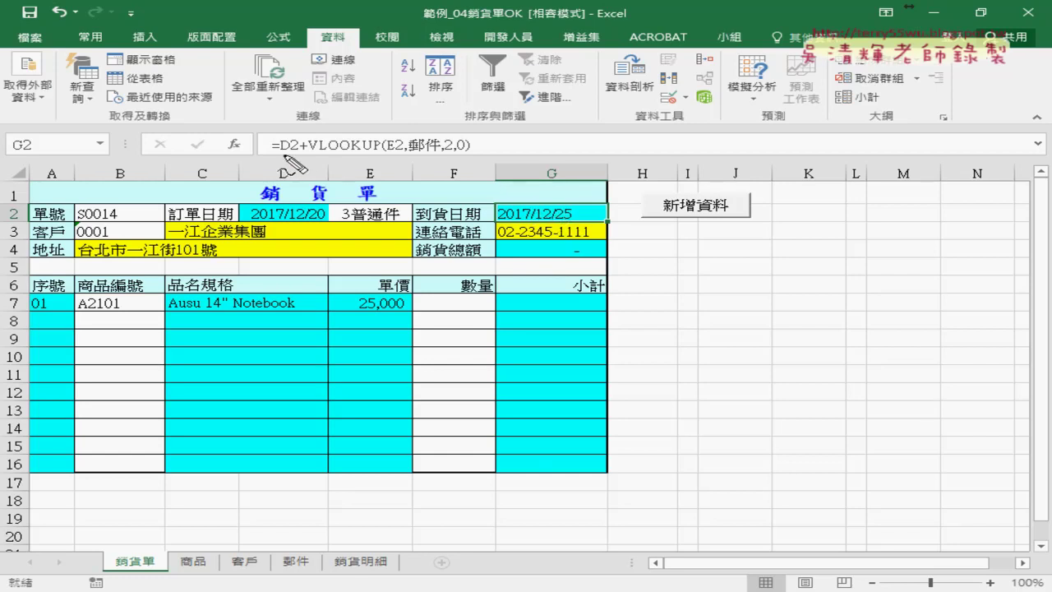
# Step: Mark up D2, 郵件 and the returned 5 in the formula, then delete G2's formula
pyautogui.moveTo(280, 153); pyautogui.dragTo(470, 153)
pyautogui.moveTo(394, 115)
pyautogui.mouseDown()
pyautogui.moveTo(393, 133)
pyautogui.moveTo(413, 111)
pyautogui.mouseUp()
pyautogui.moveTo(362, 219); pyautogui.dragTo(388, 218)
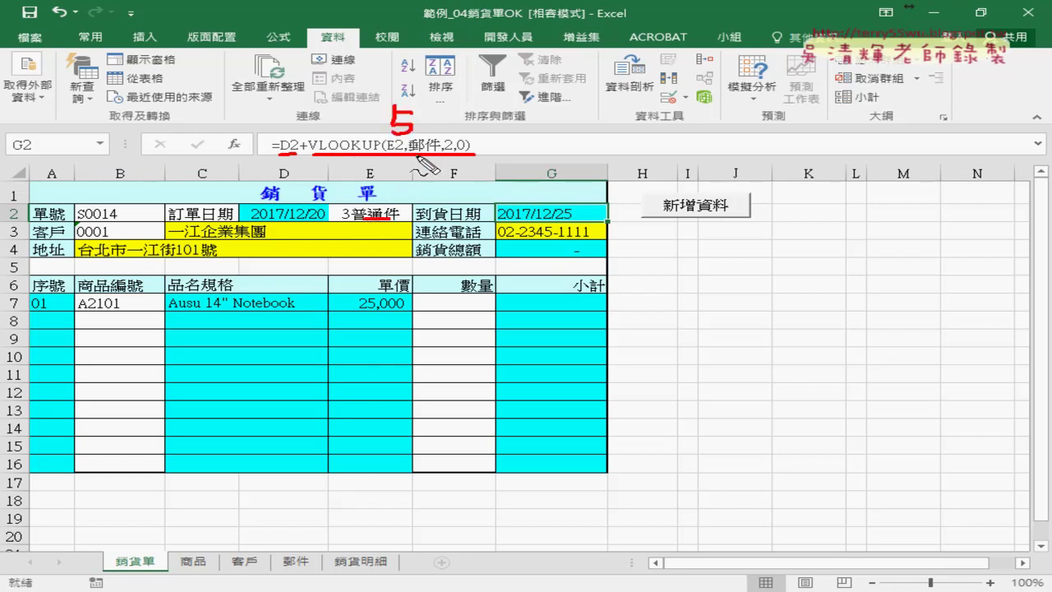
pyautogui.moveTo(415, 157); pyautogui.dragTo(448, 156)
pyautogui.press('Escape')
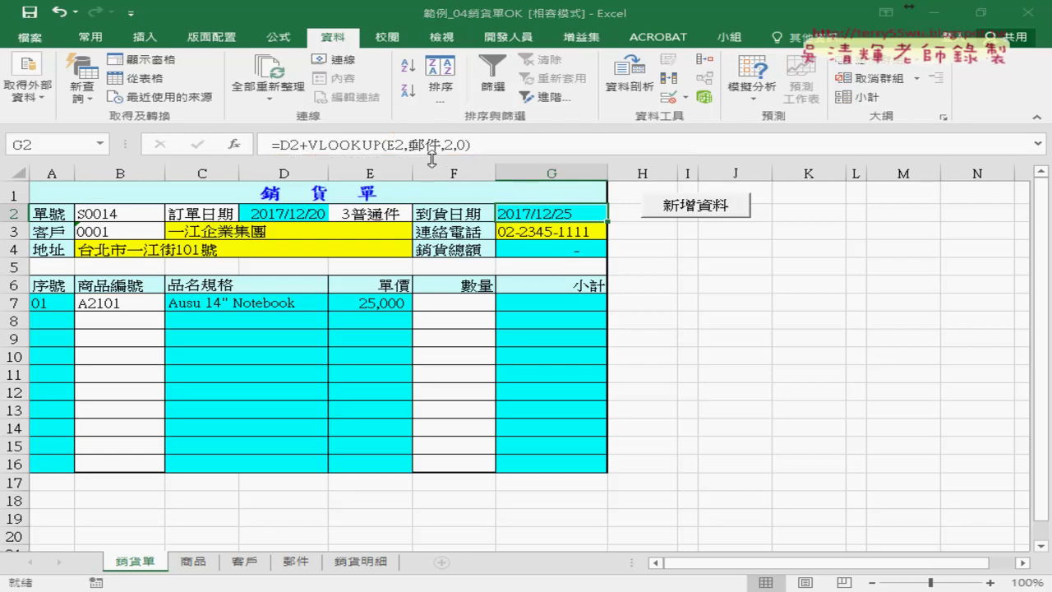
pyautogui.press('Delete')
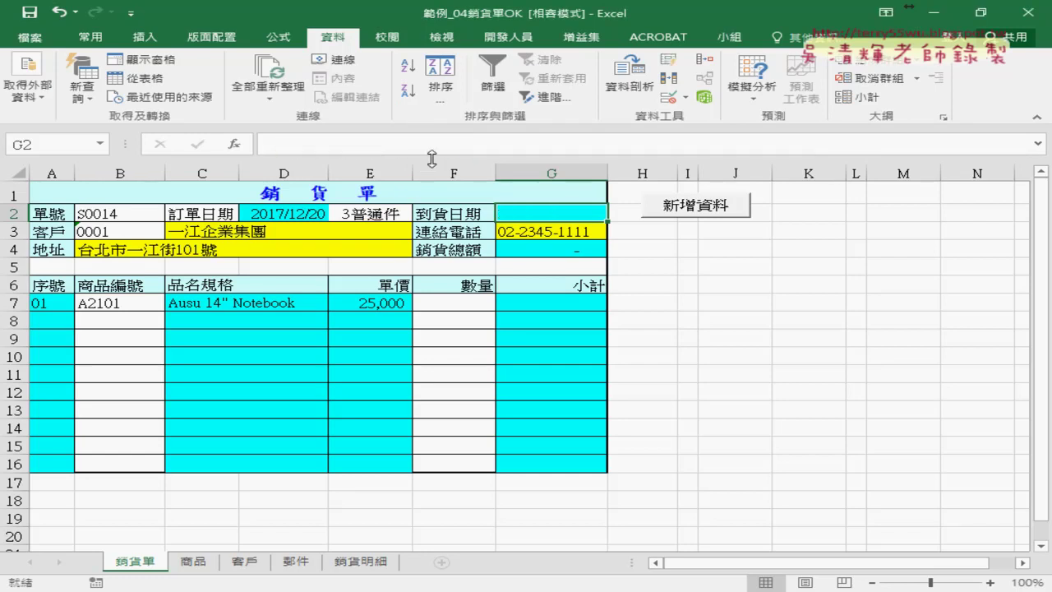
# Step: Insert WORKDAY from the date and time category into G2 with D2 as Start_date
pyautogui.click(235, 144)
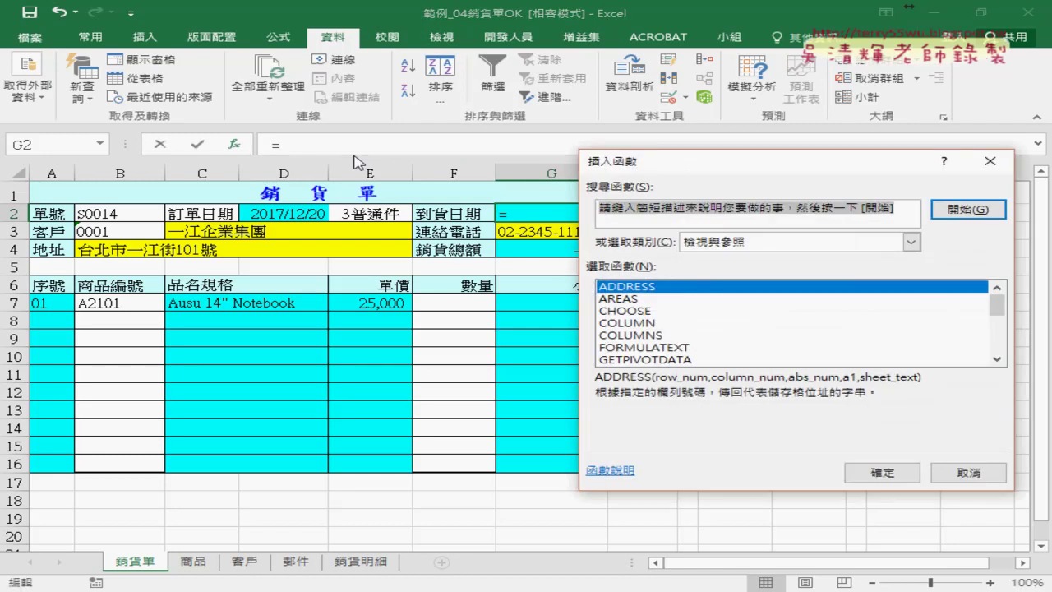
pyautogui.moveTo(631, 162); pyautogui.dragTo(271, 164)
pyautogui.click(378, 244)
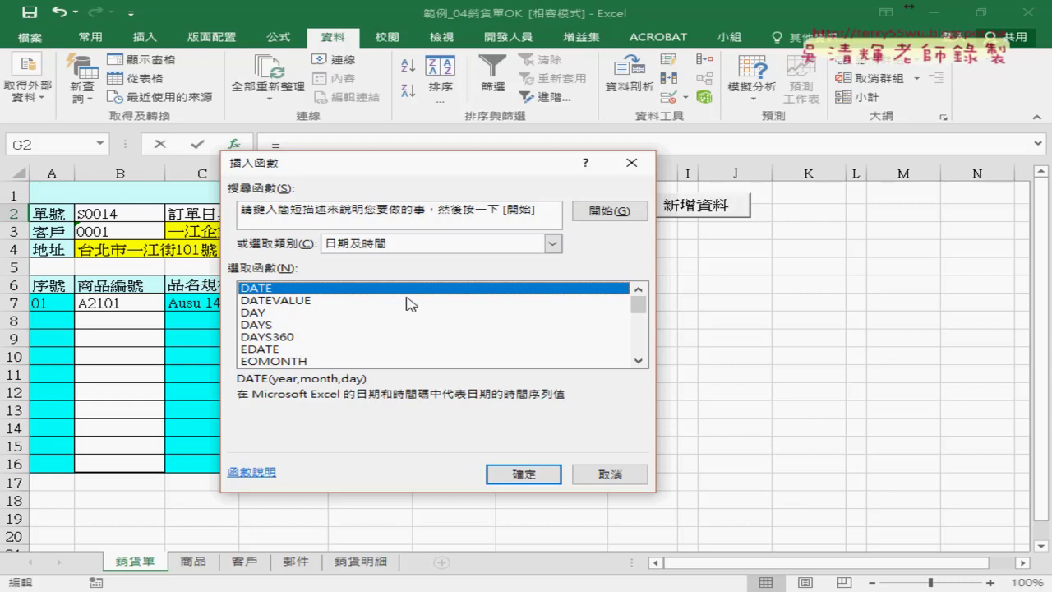
pyautogui.moveTo(638, 304); pyautogui.dragTo(641, 361)
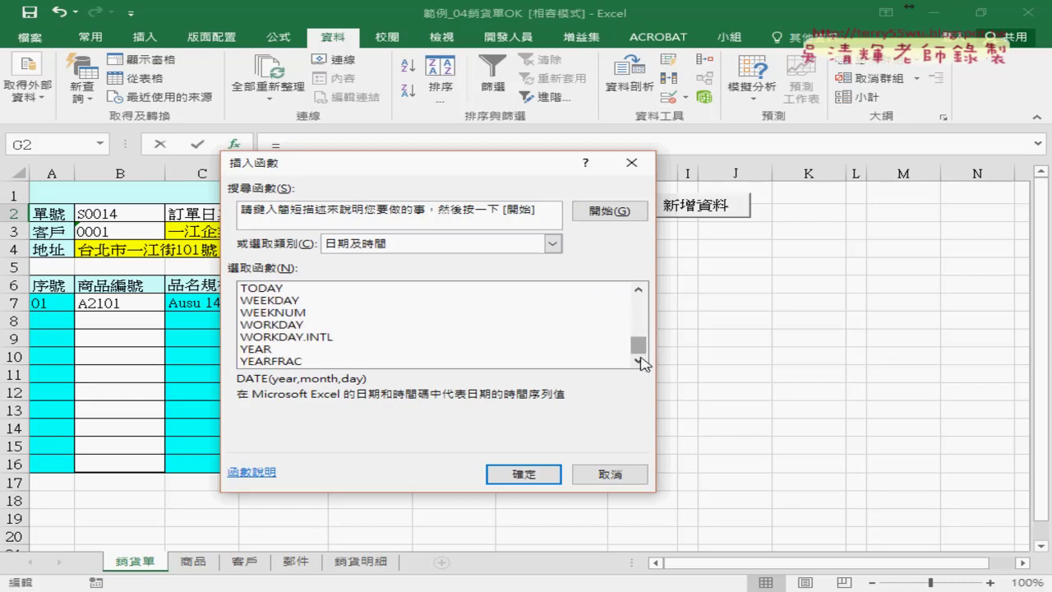
pyautogui.click(289, 327)
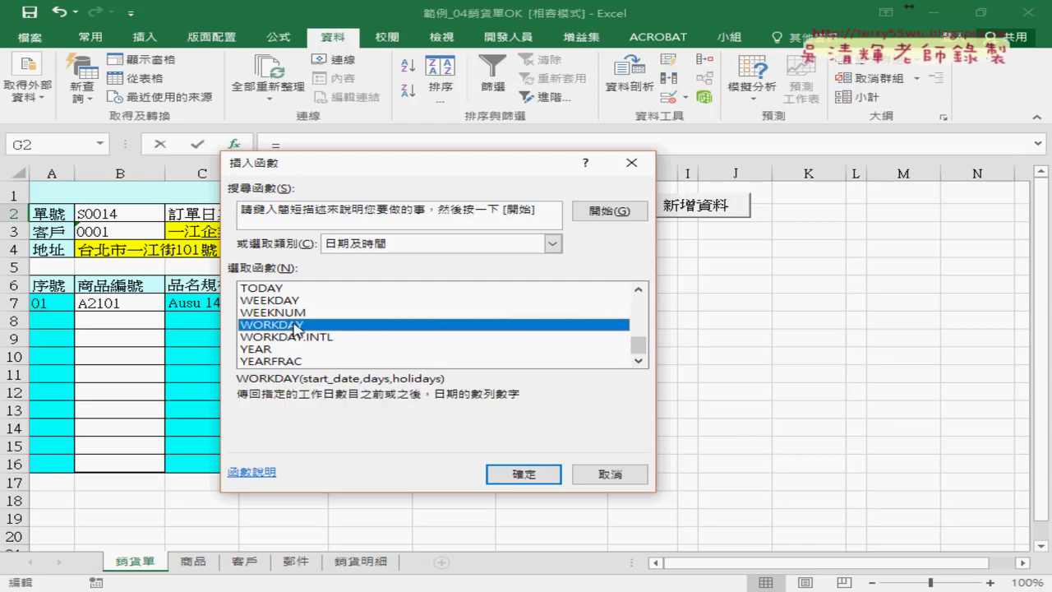
pyautogui.click(523, 476)
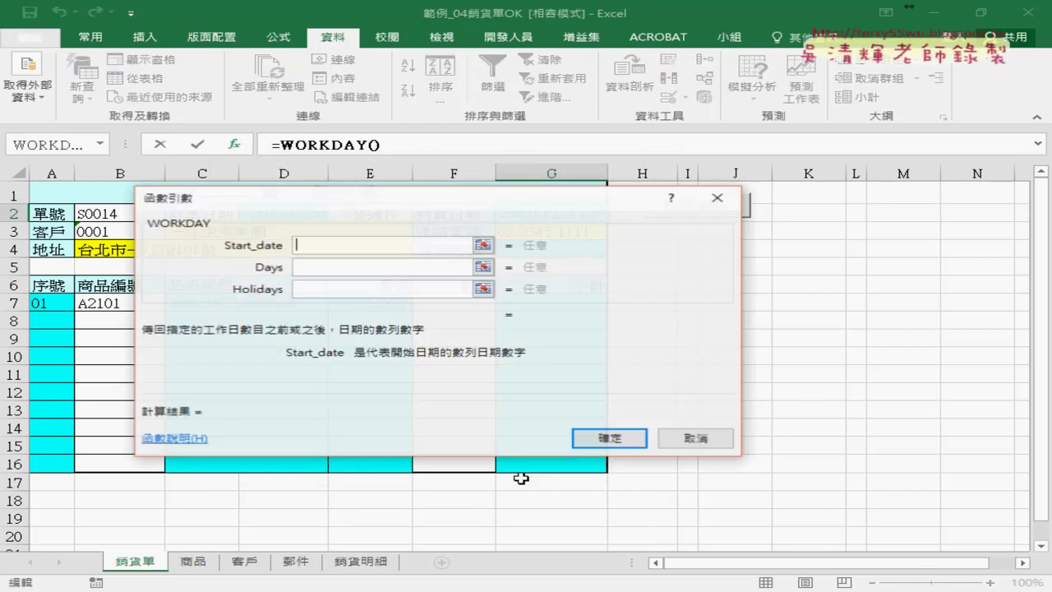
pyautogui.moveTo(393, 210); pyautogui.dragTo(494, 274)
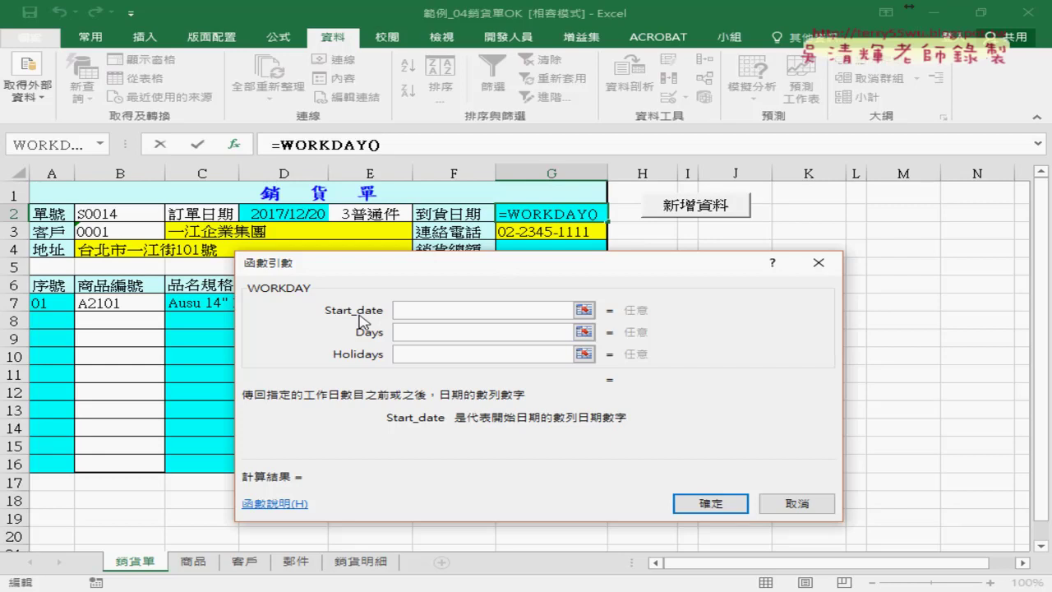
pyautogui.click(291, 213)
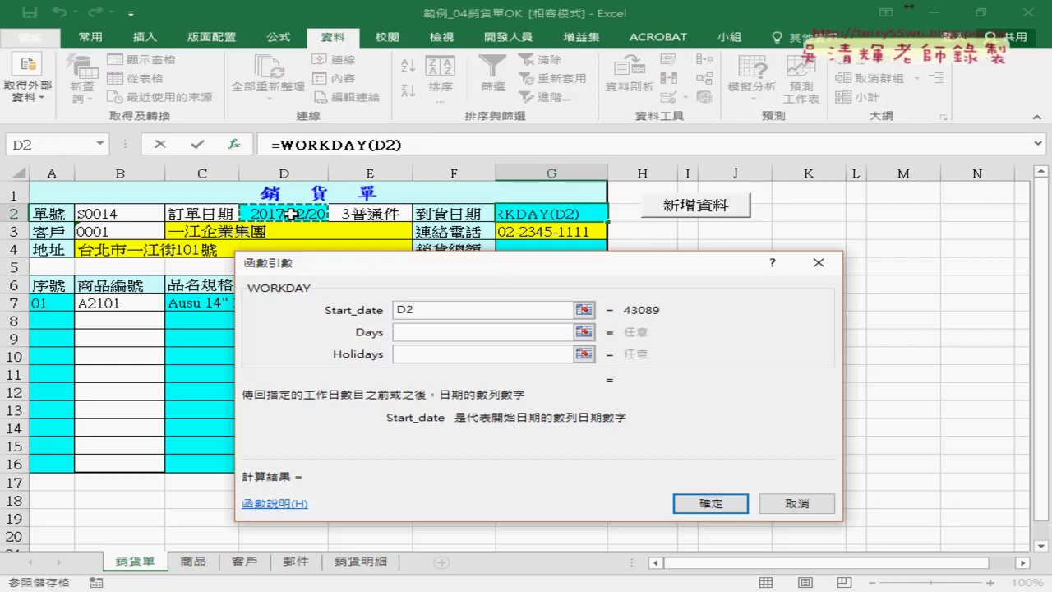
pyautogui.click(409, 331)
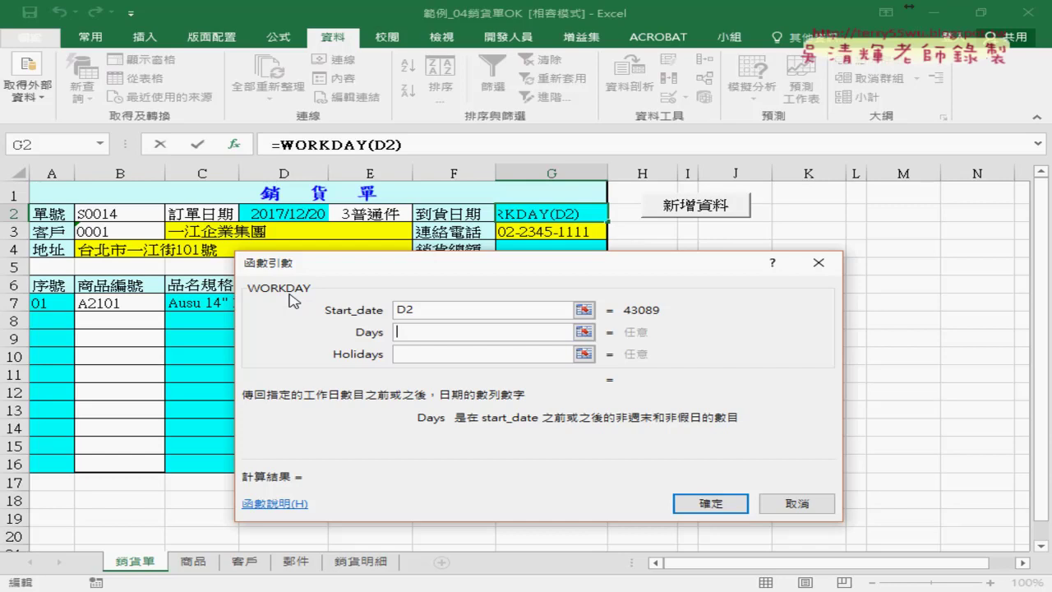
pyautogui.click(395, 354)
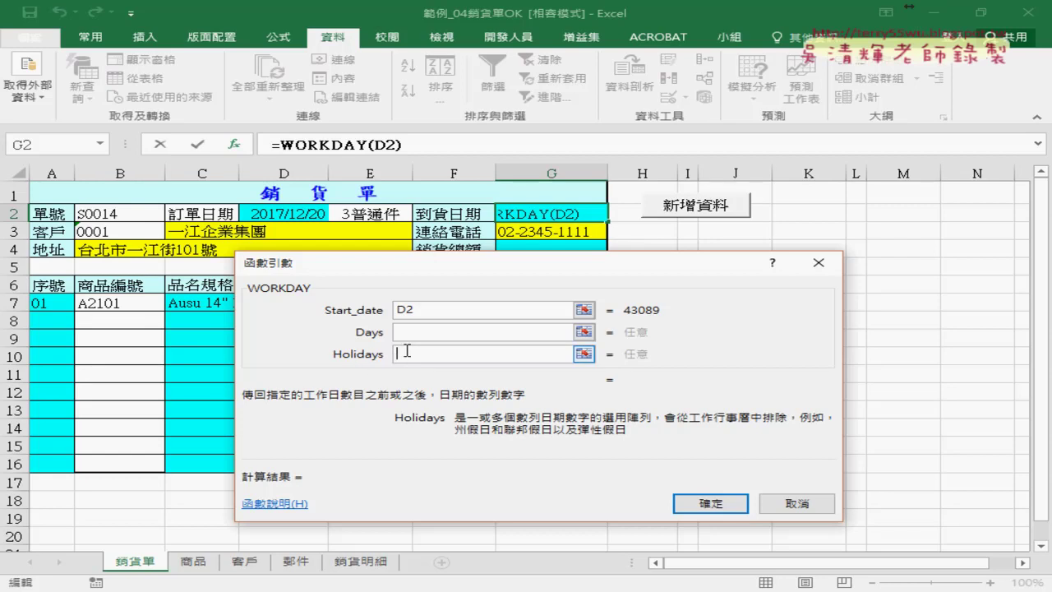
pyautogui.click(427, 331)
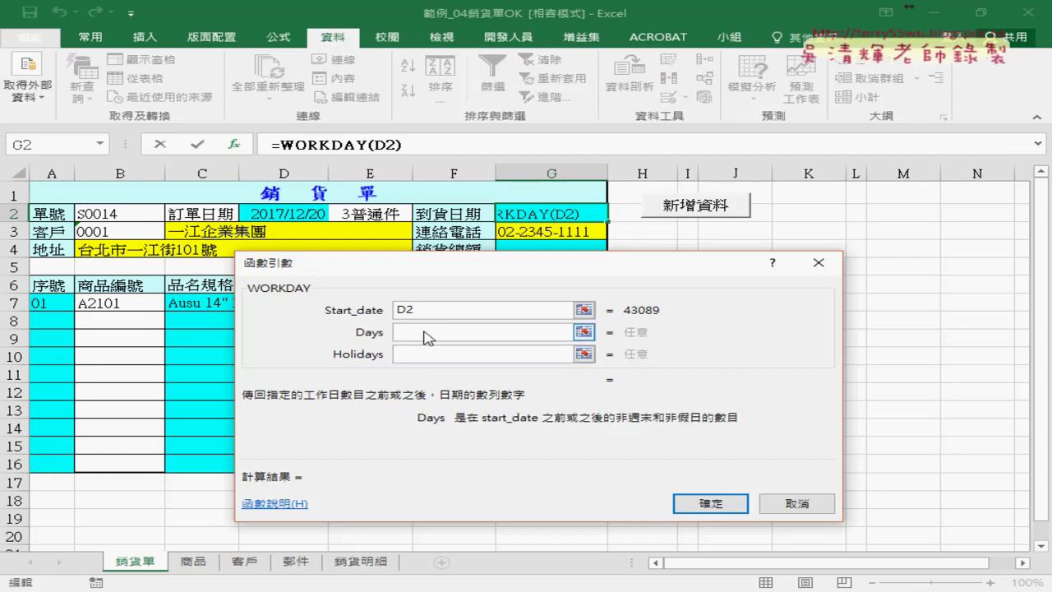
# Step: Nest VLOOKUP as the Days argument, with lookup value E2 and table 郵件
pyautogui.click(102, 145)
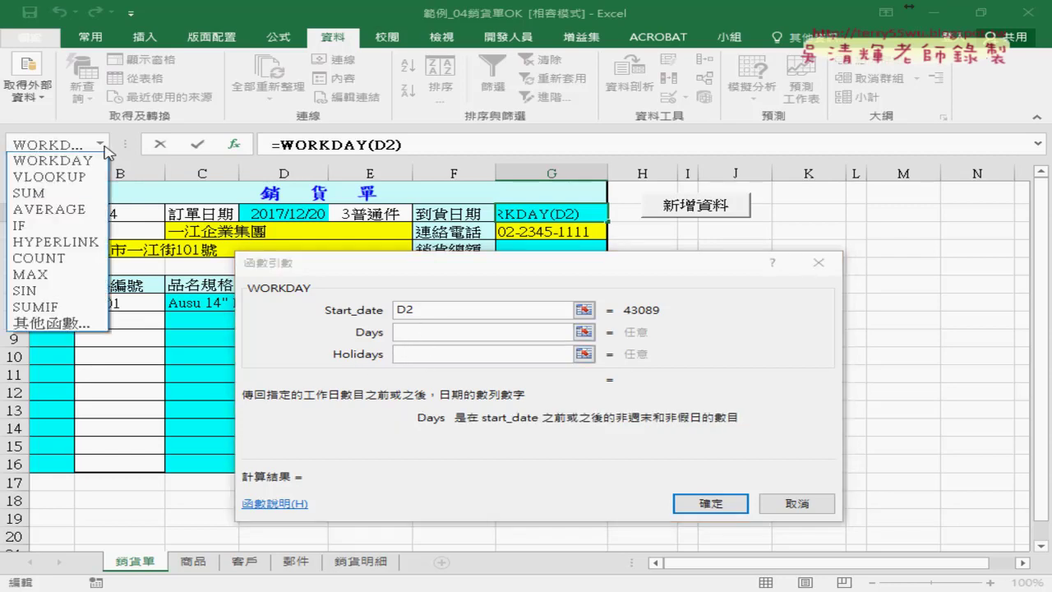
pyautogui.click(66, 177)
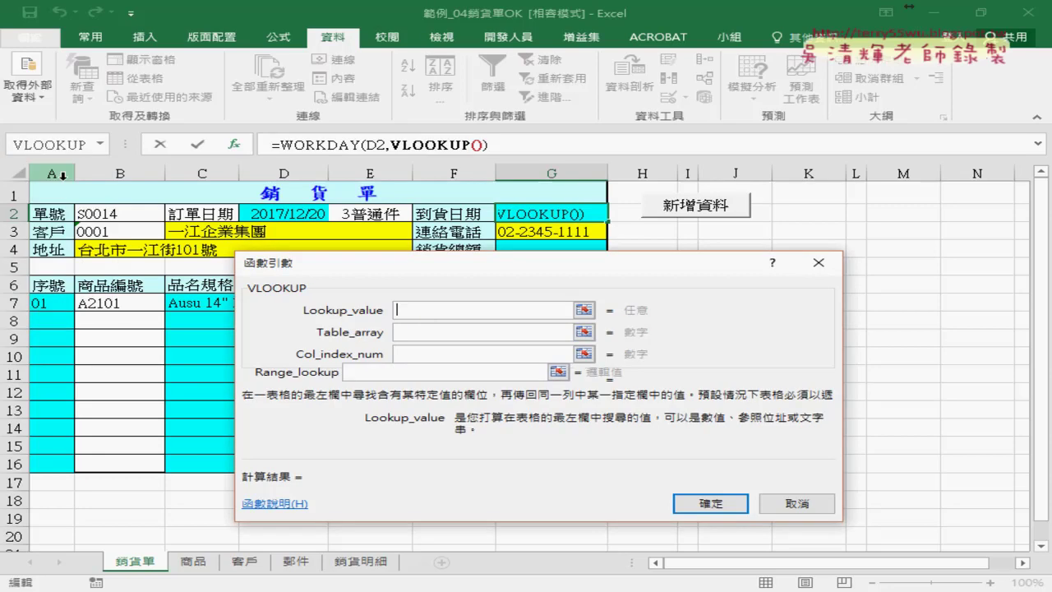
pyautogui.click(370, 216)
pyautogui.click(417, 331)
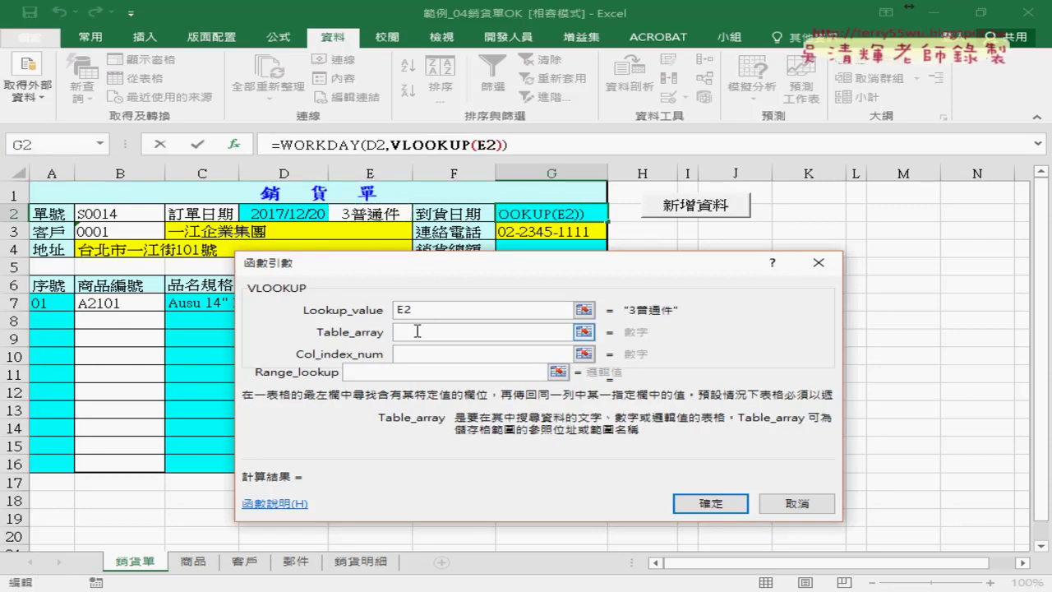
pyautogui.press('F3')
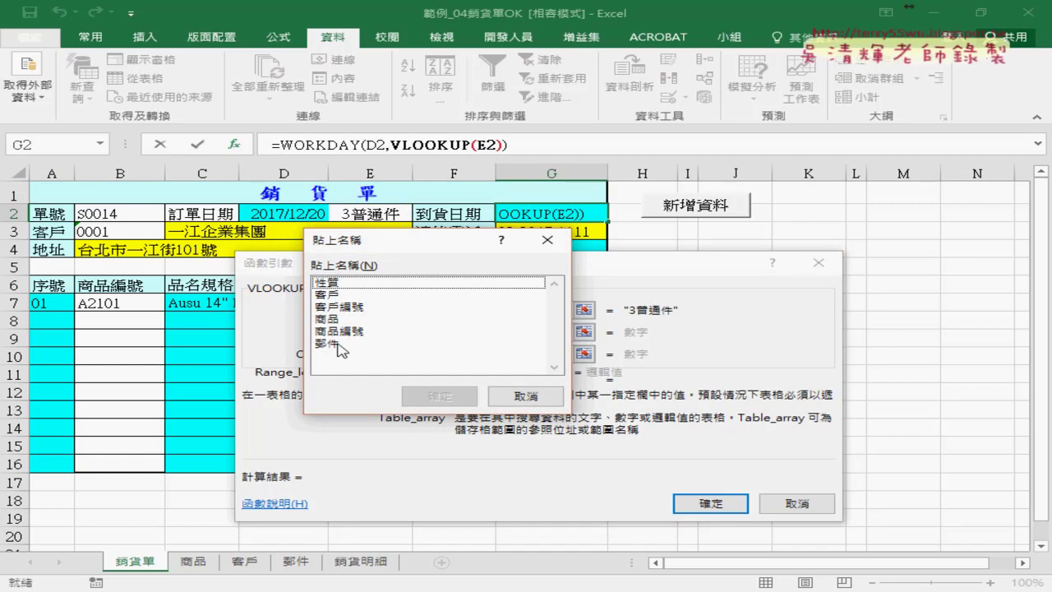
pyautogui.doubleClick(327, 343)
# Step: Enter column 2 and exact match 0, confirming =WORKDAY(D2,VLOOKUP(E2,郵件,2,0))
pyautogui.click(425, 354)
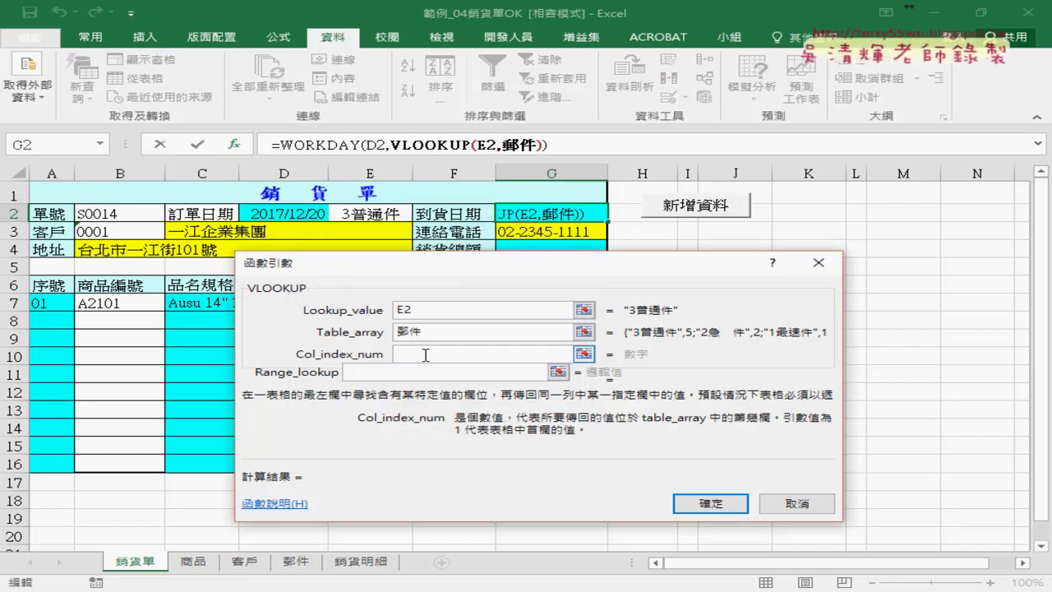
pyautogui.write('2')
pyautogui.click(411, 370)
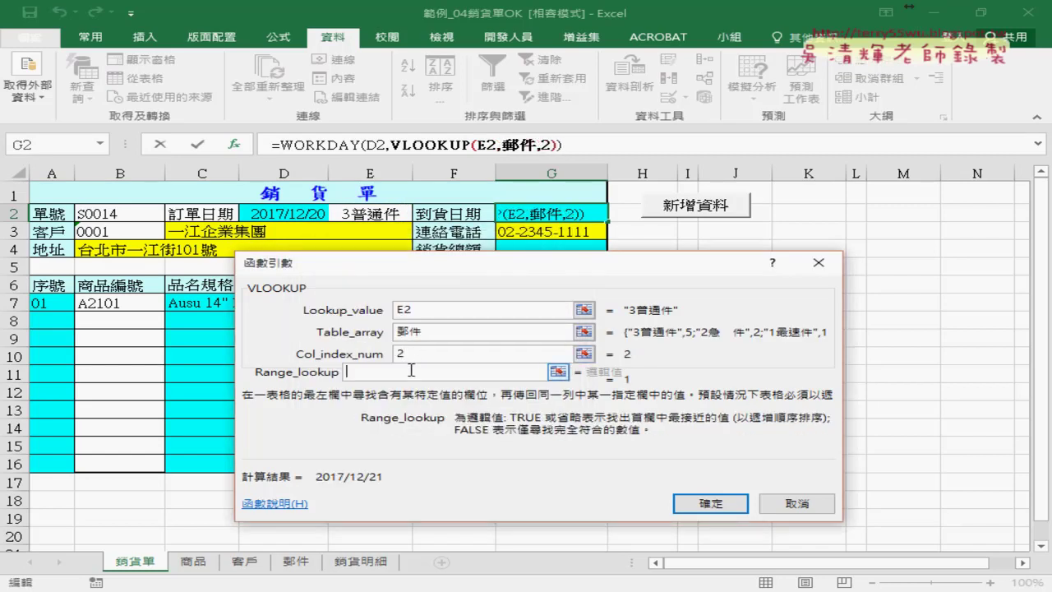
pyautogui.write('0')
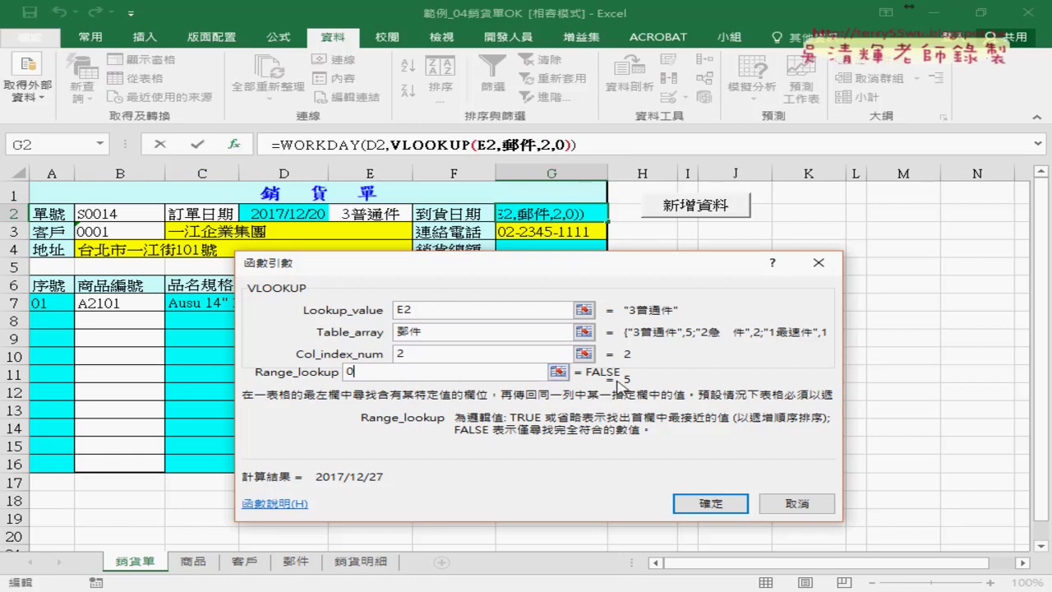
pyautogui.click(712, 503)
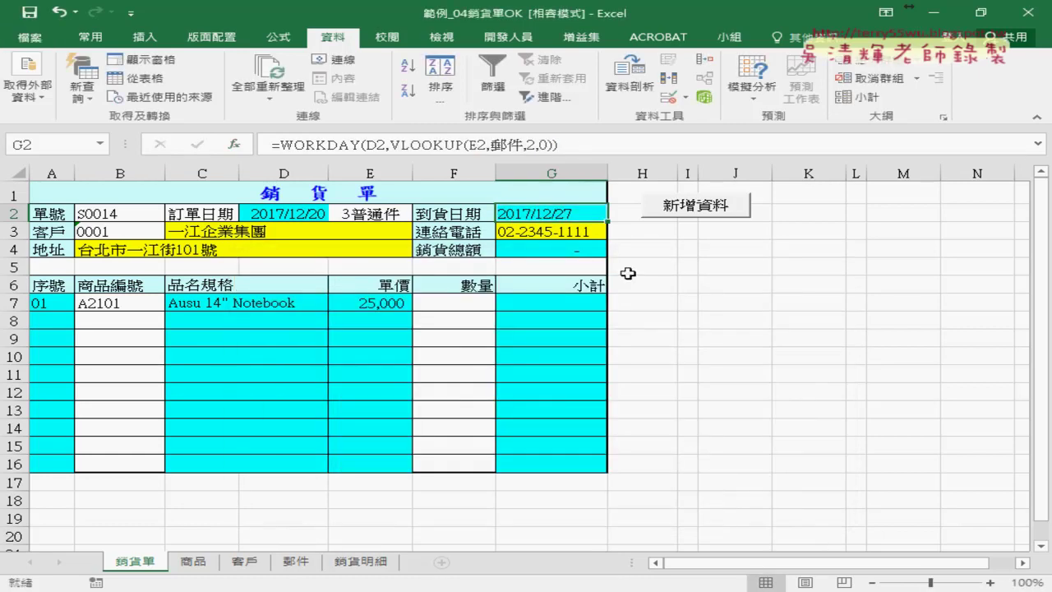
pyautogui.click(333, 148)
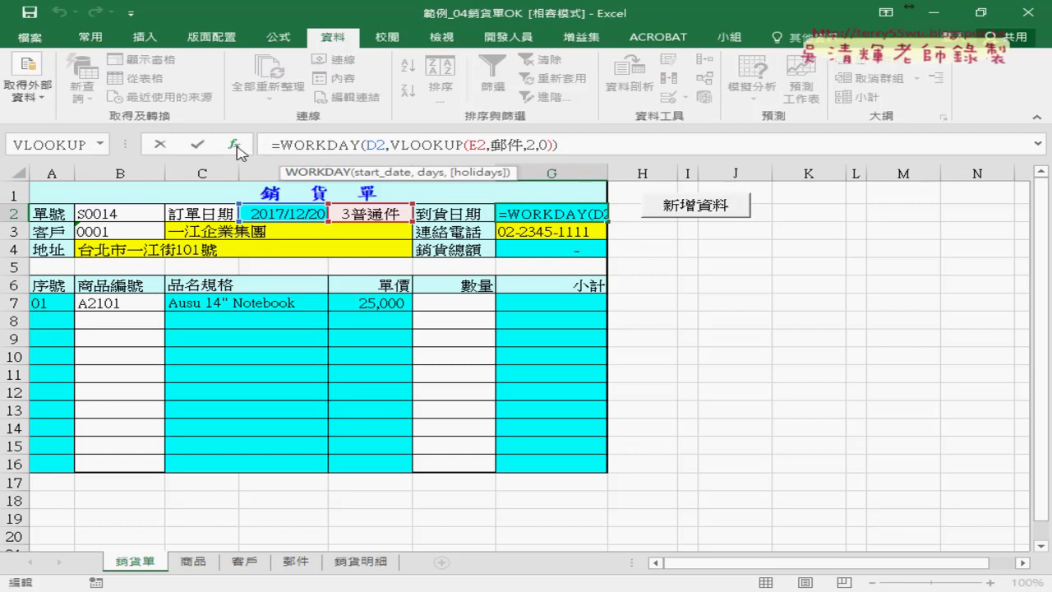
pyautogui.click(234, 144)
pyautogui.moveTo(510, 284); pyautogui.dragTo(520, 304)
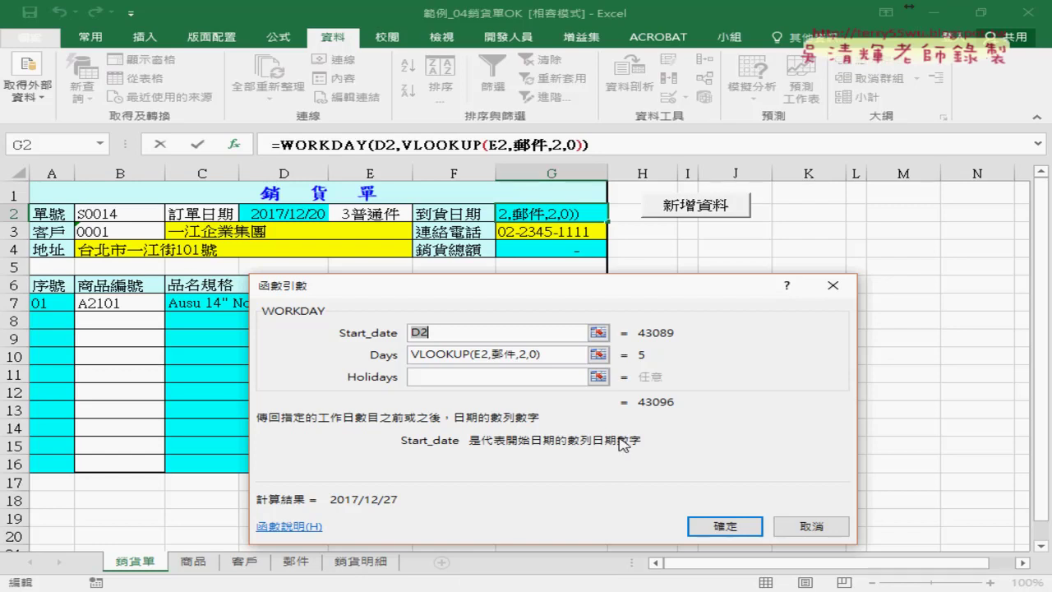
pyautogui.click(719, 527)
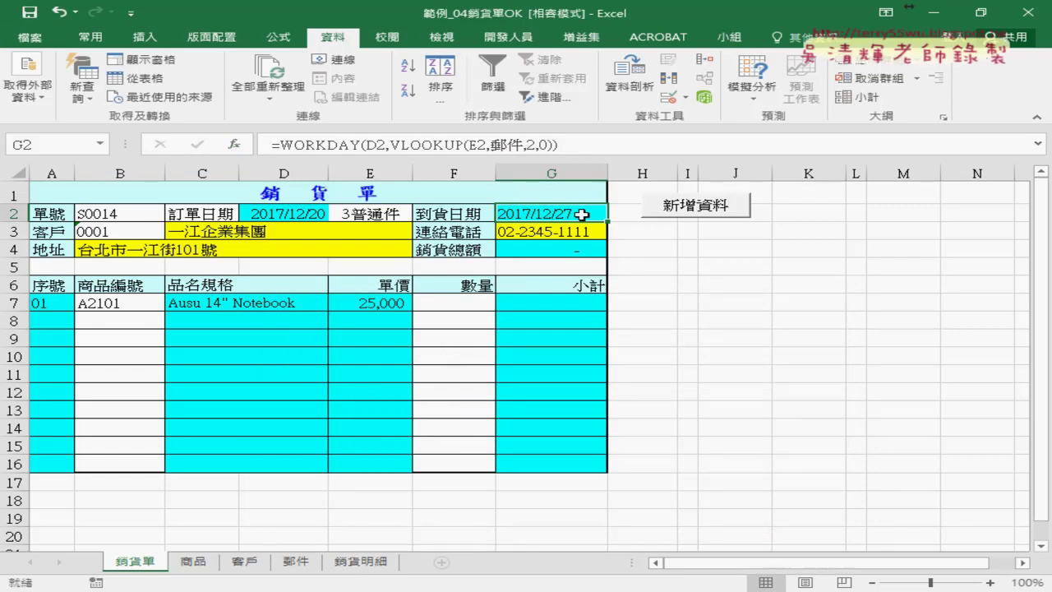
pyautogui.press('super+alt+d')
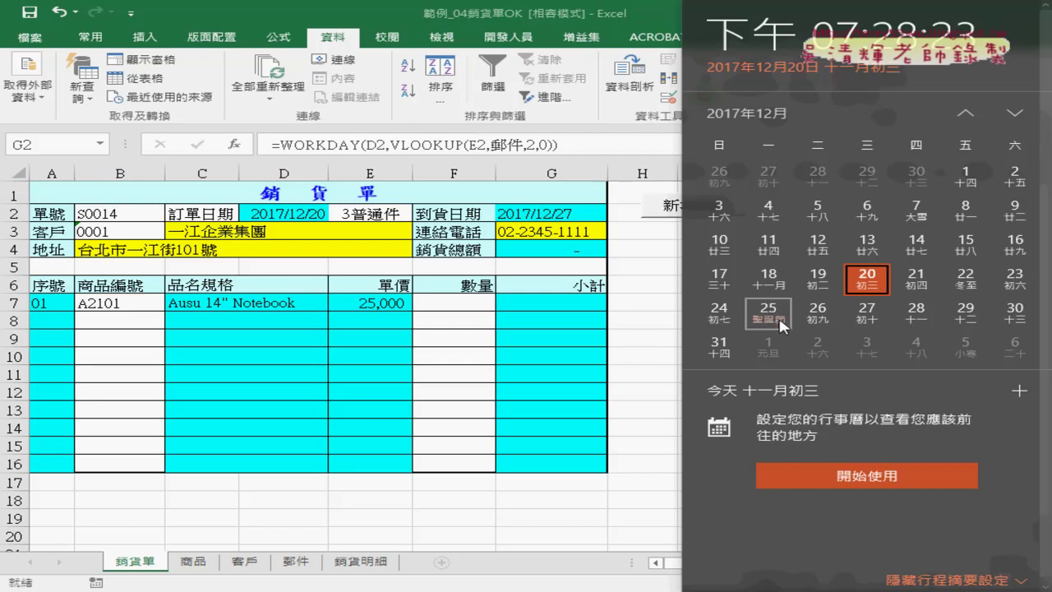
pyautogui.click(645, 452)
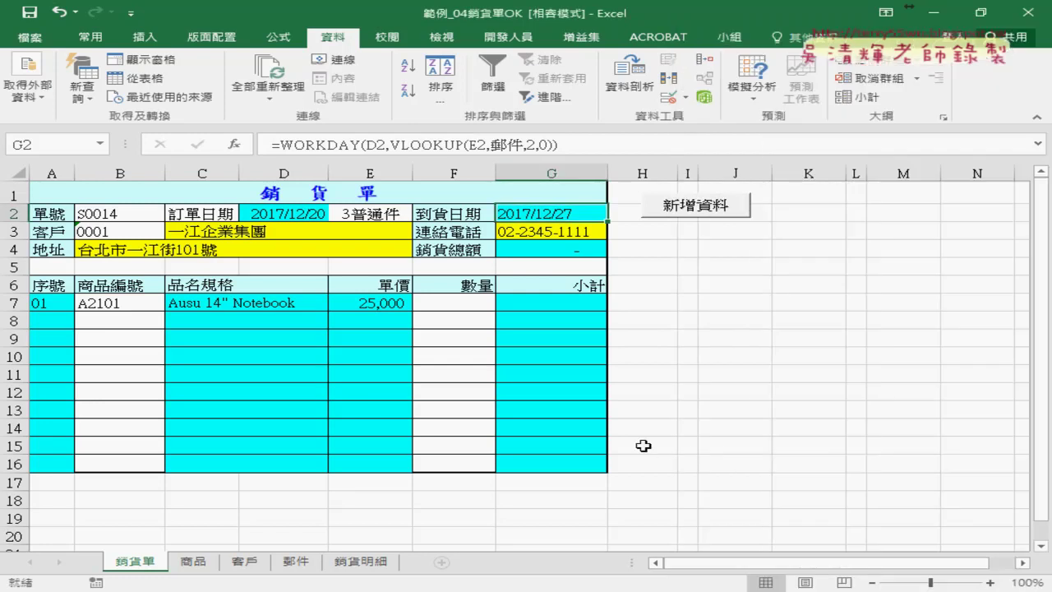